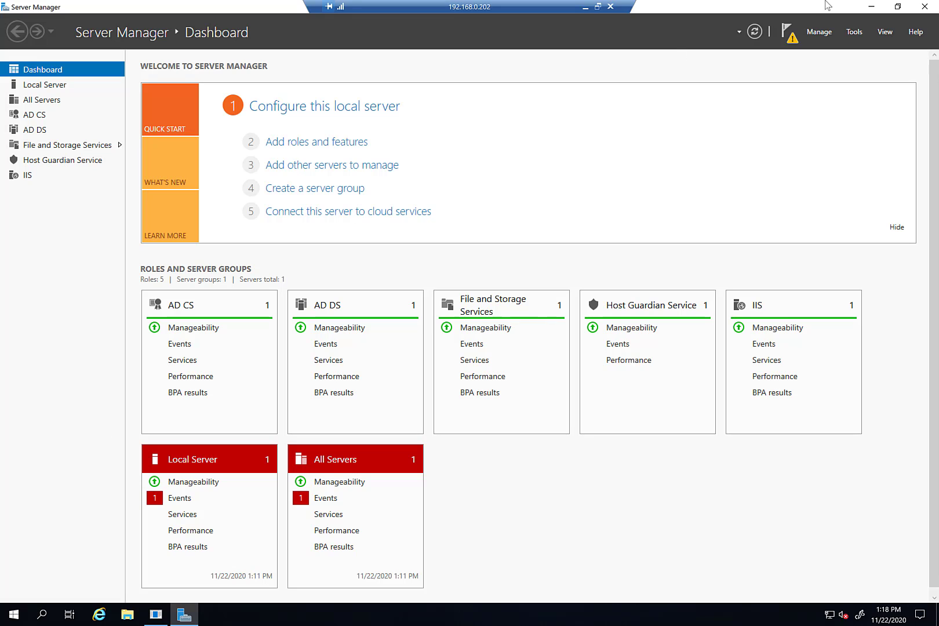
Open the Certification Authority console and display the certificate templates issued by FourthCoffee CA 04
{"action": "left_click", "coordinate": [862, 34]}
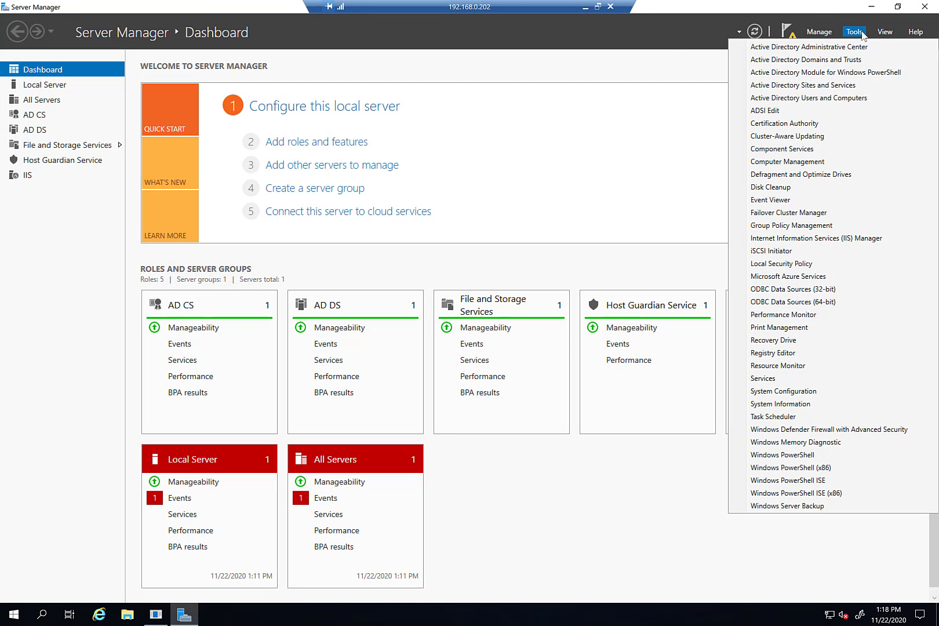
{"action": "left_click", "coordinate": [817, 127]}
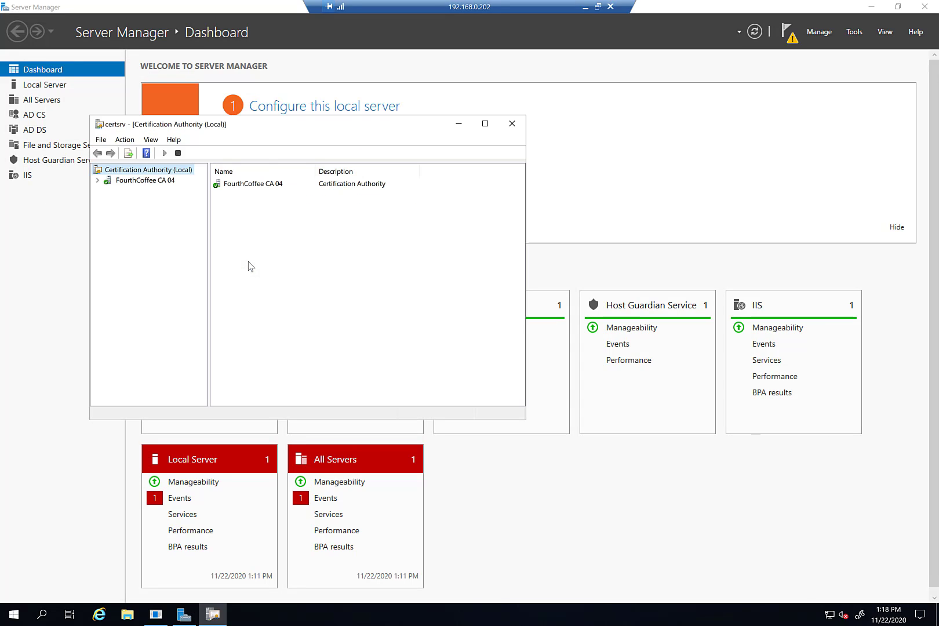
{"action": "left_click", "coordinate": [98, 181]}
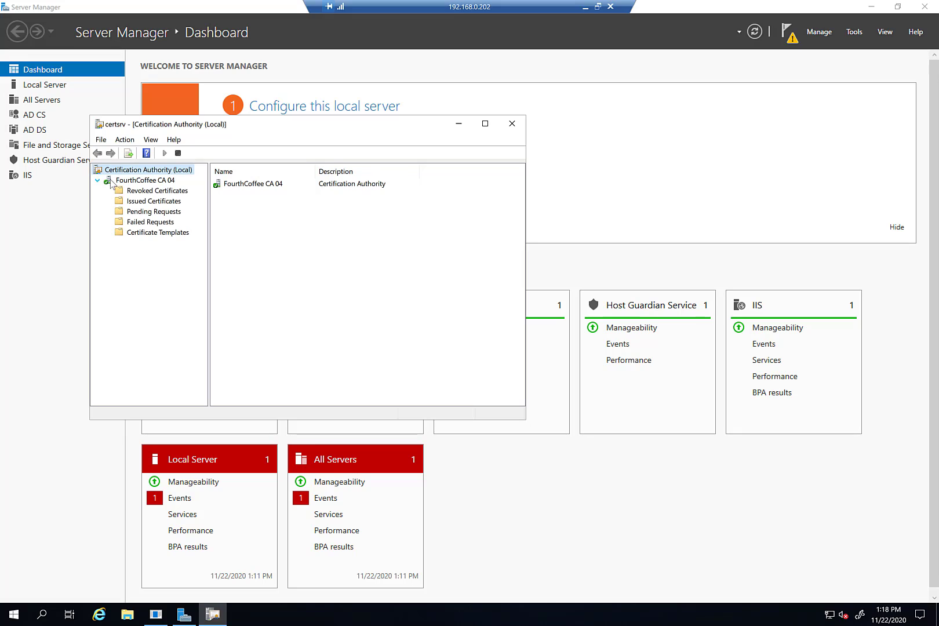
{"action": "right_click", "coordinate": [162, 236]}
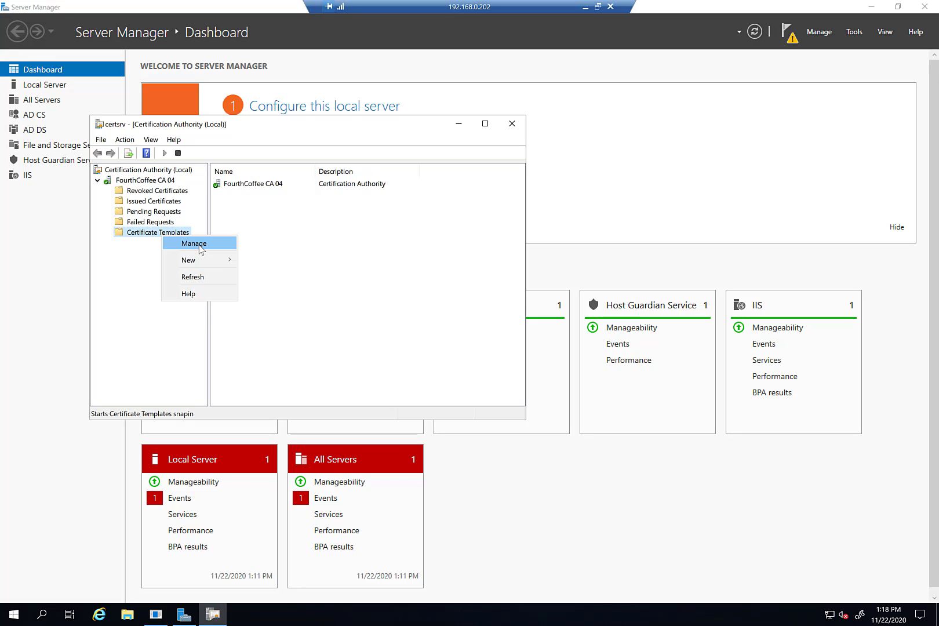
{"action": "left_click", "coordinate": [143, 233]}
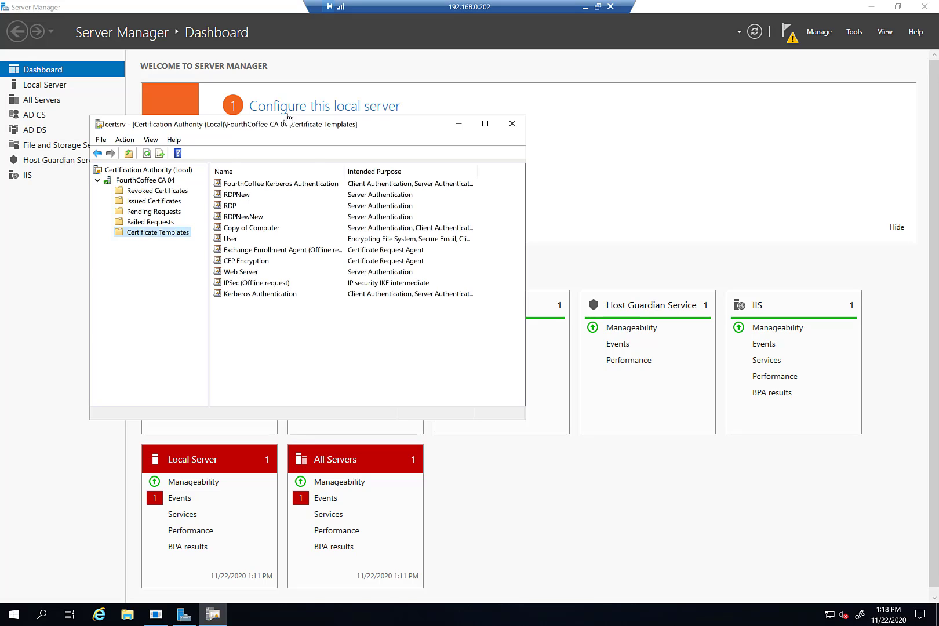
View the properties of the RDPNewNew certificate template and close them without changes
{"action": "right_click", "coordinate": [227, 218]}
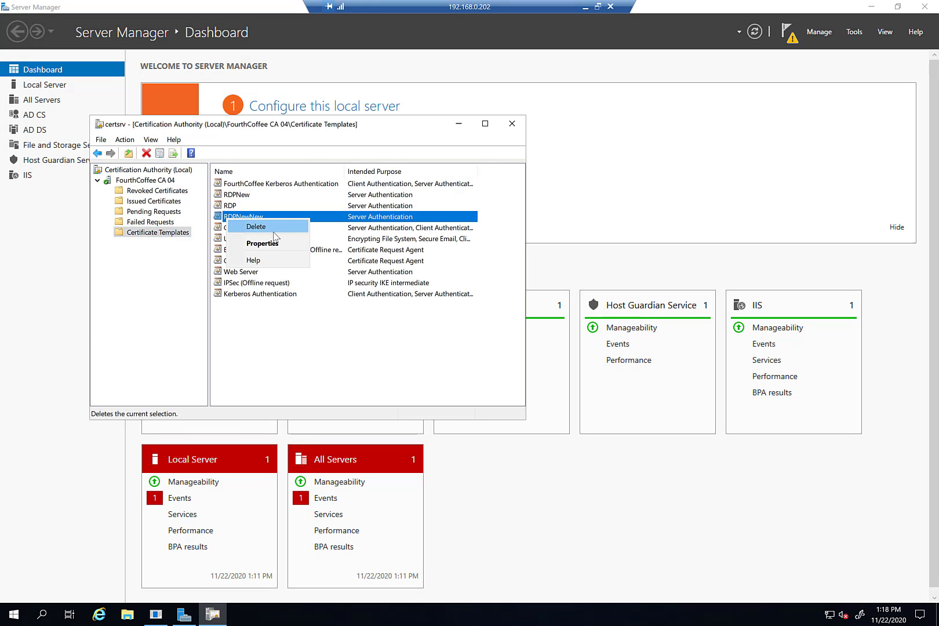
{"action": "left_click", "coordinate": [263, 243]}
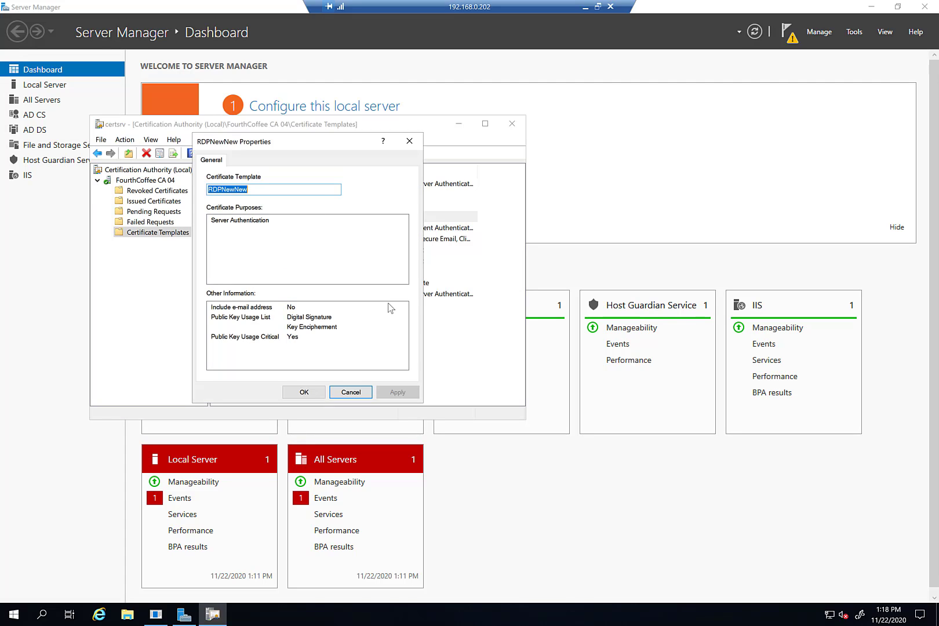
{"action": "left_click", "coordinate": [350, 392]}
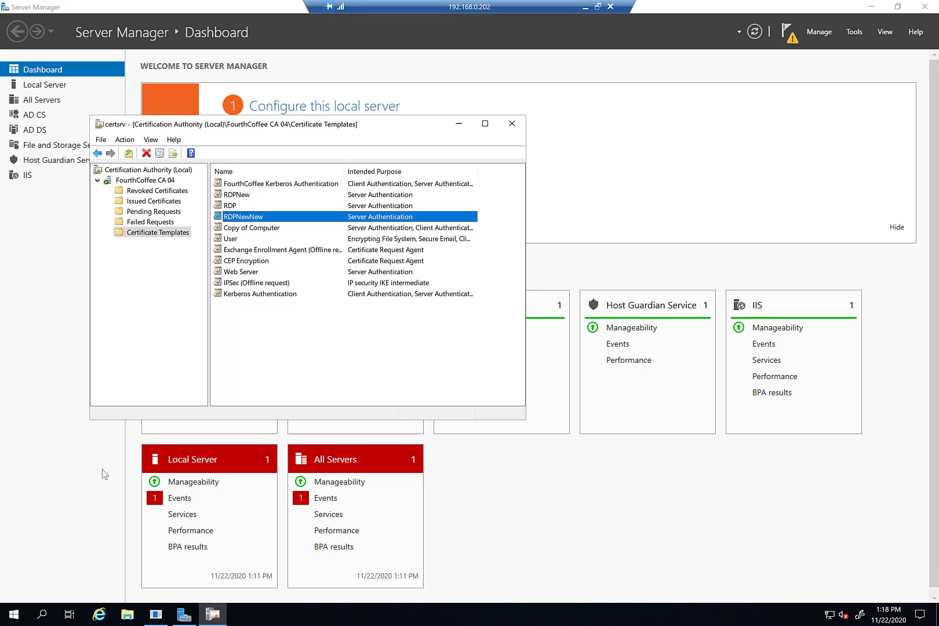
Launch the Certificate Templates console with certtmpl.msc and locate the User template
{"action": "key", "text": "super+r"}
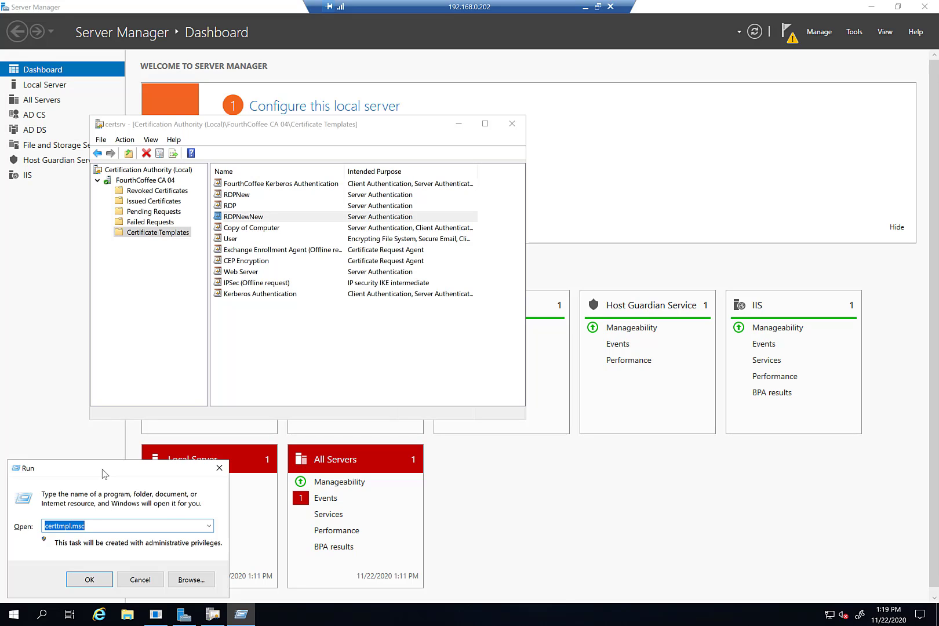
{"action": "key", "text": "Return"}
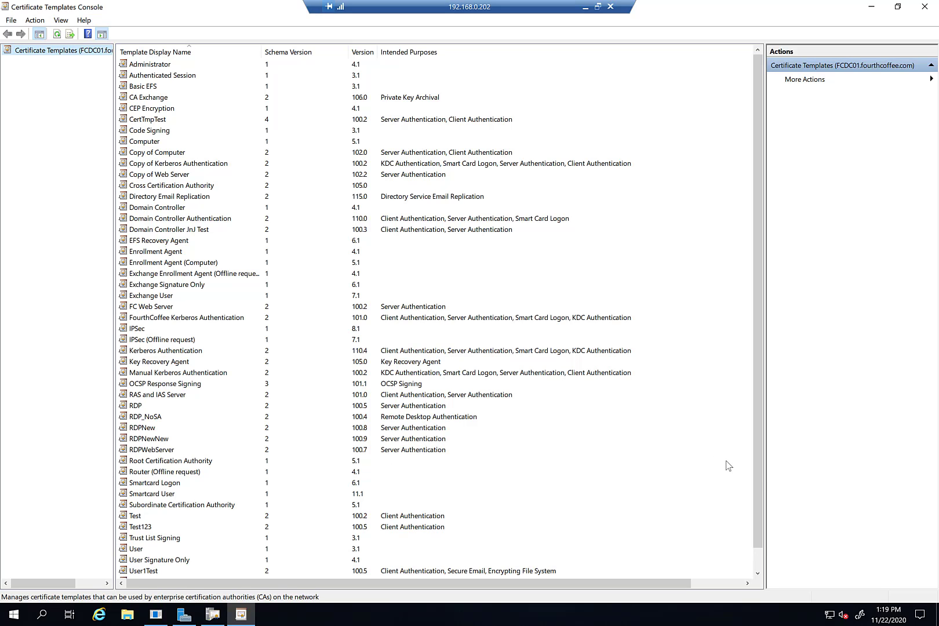
{"action": "scroll", "coordinate": [759, 476], "scroll_direction": "down", "scroll_amount": 1}
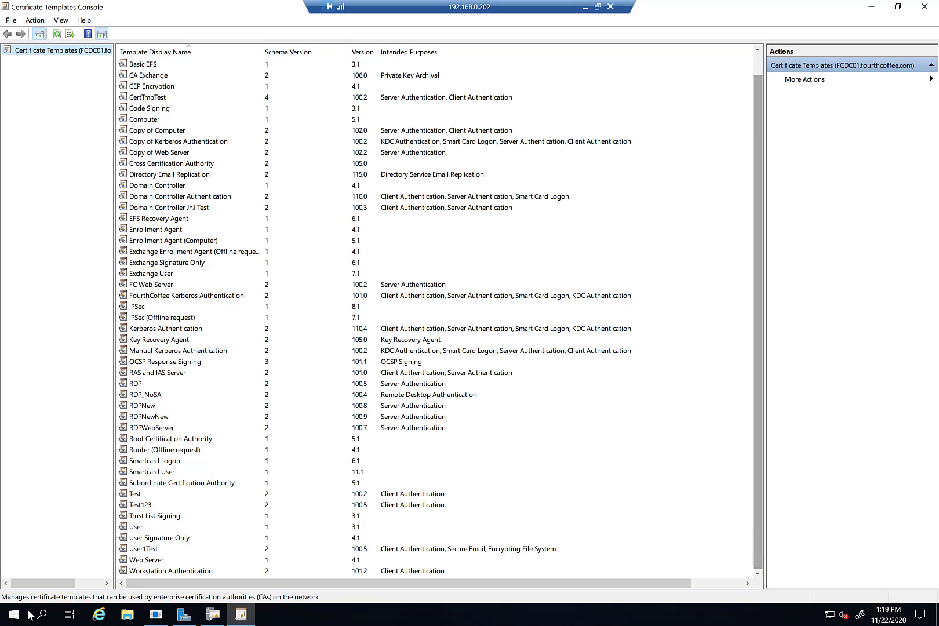
{"action": "right_click", "coordinate": [131, 528]}
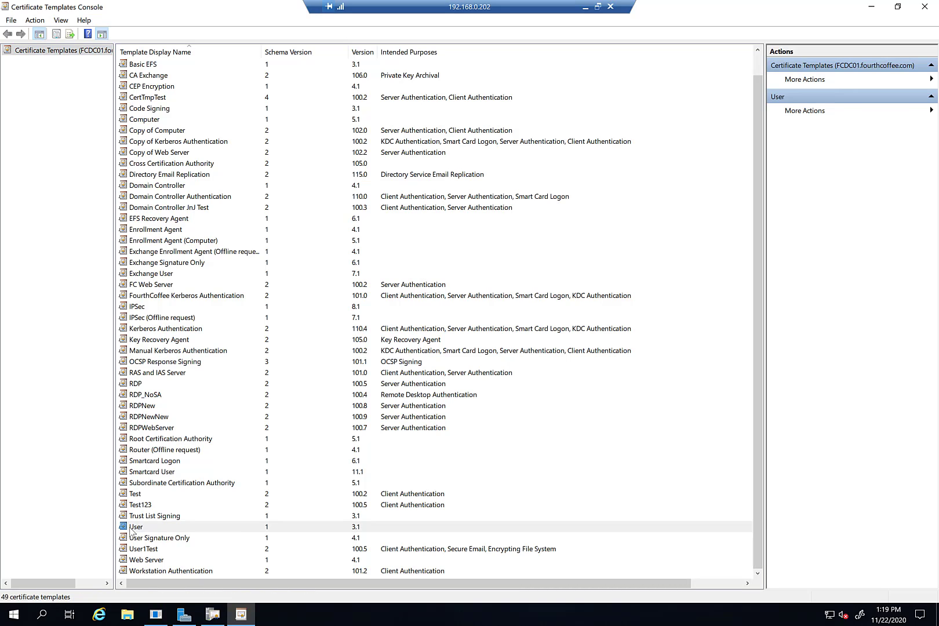
Inspect the security permissions of the Router (Offline request) template, leaving its properties unchanged
{"action": "left_click", "coordinate": [148, 450]}
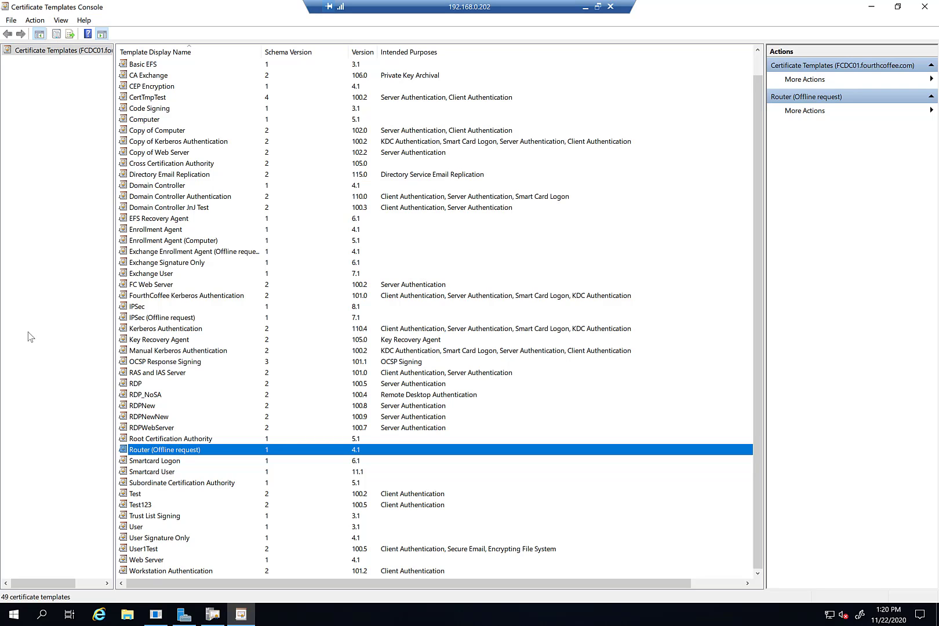
{"action": "double_click", "coordinate": [177, 451]}
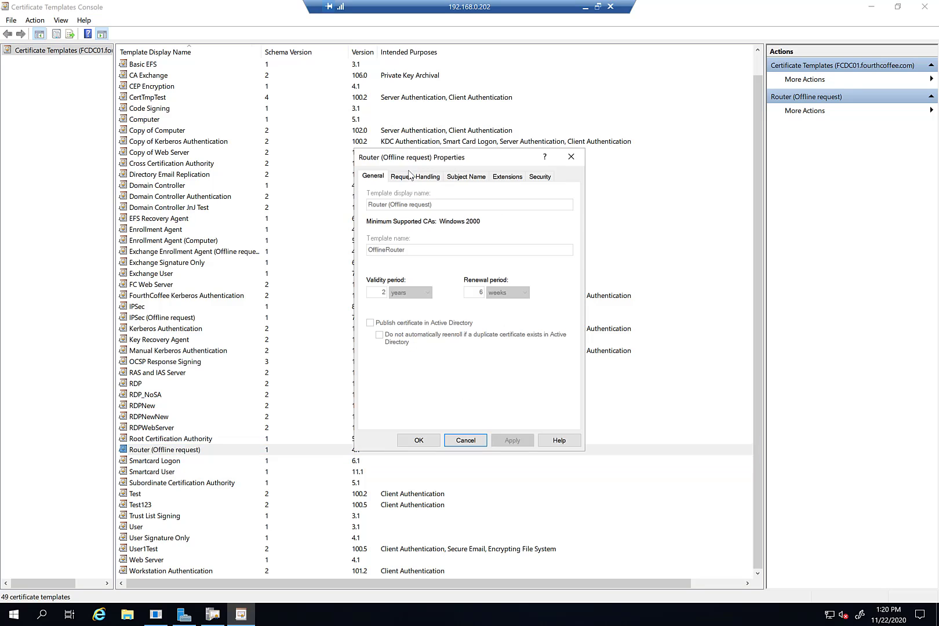
{"action": "left_click", "coordinate": [538, 176]}
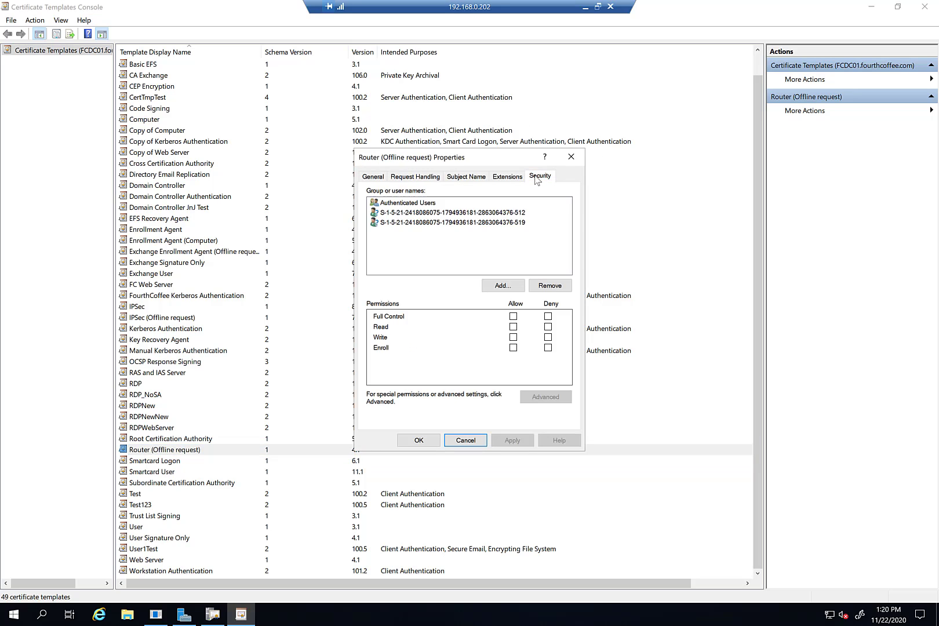
{"action": "left_click", "coordinate": [472, 441]}
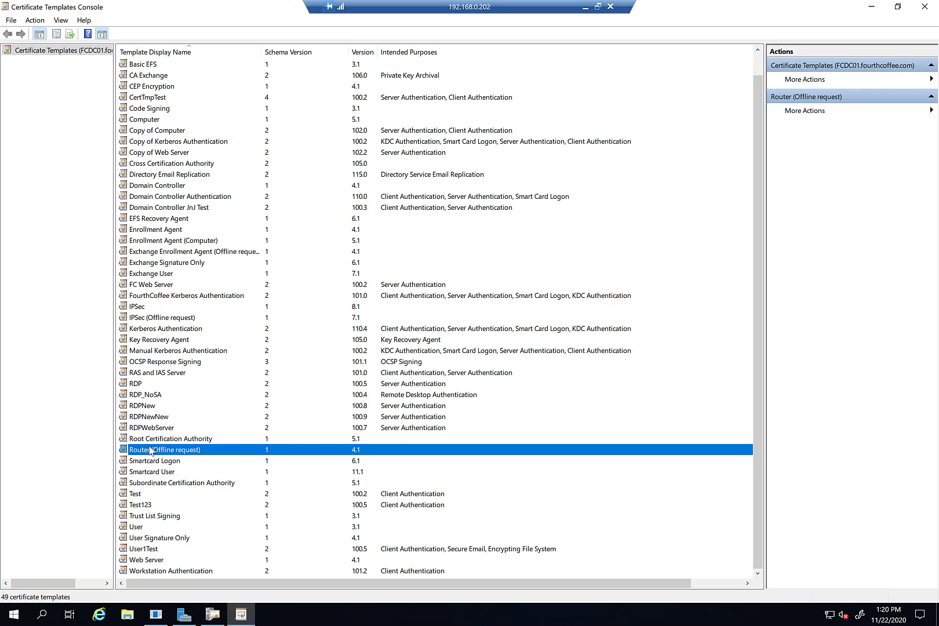
Duplicate the User certificate template to start a new template
{"action": "left_click", "coordinate": [138, 525]}
{"action": "right_click", "coordinate": [138, 525]}
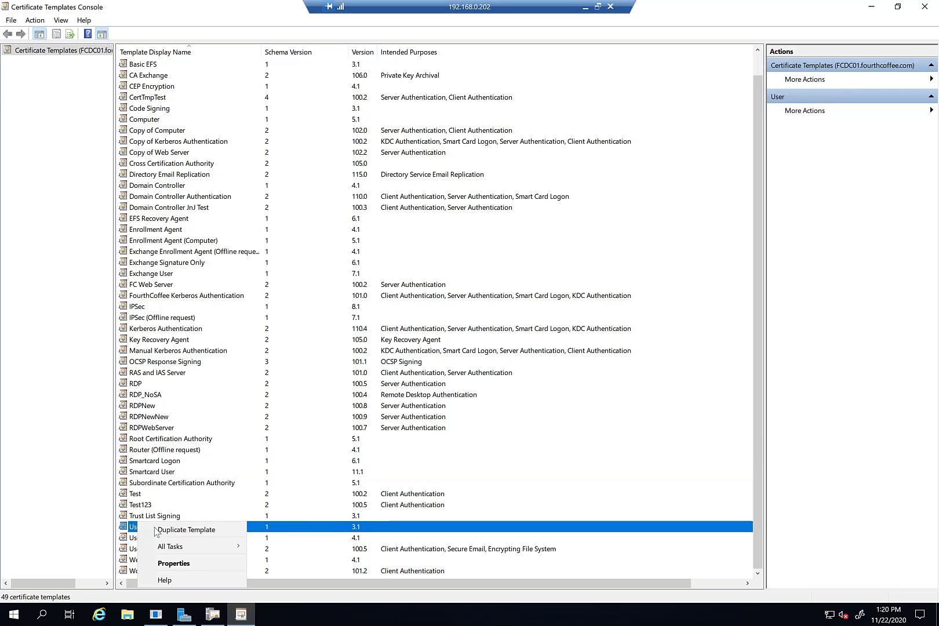
{"action": "left_click", "coordinate": [160, 532]}
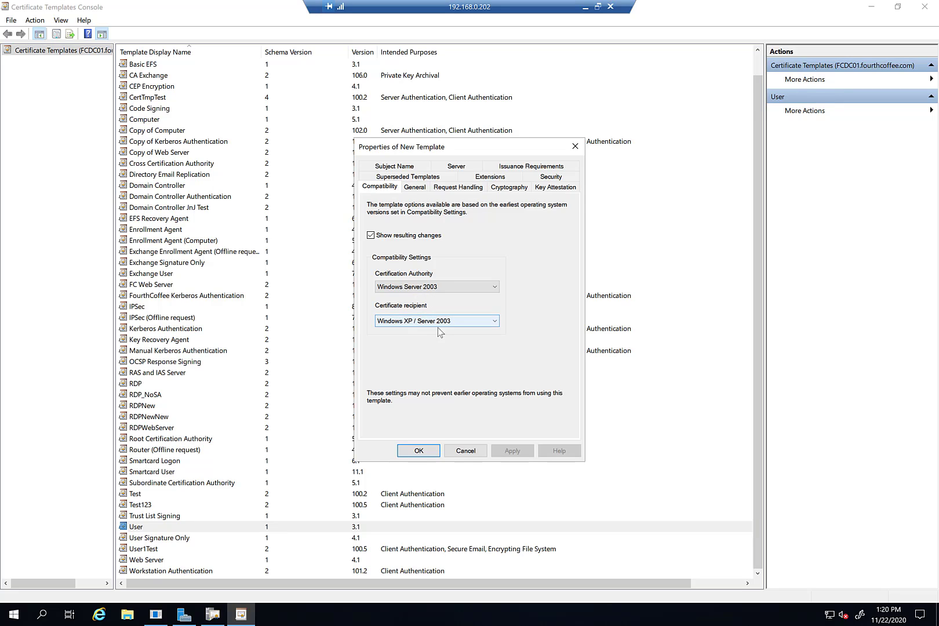
Set the new template's compatibility to Windows Server 2016 for the certification authority and Windows 10 / Windows Server 2016 for the recipient, accepting the resulting changes
{"action": "left_click", "coordinate": [421, 291]}
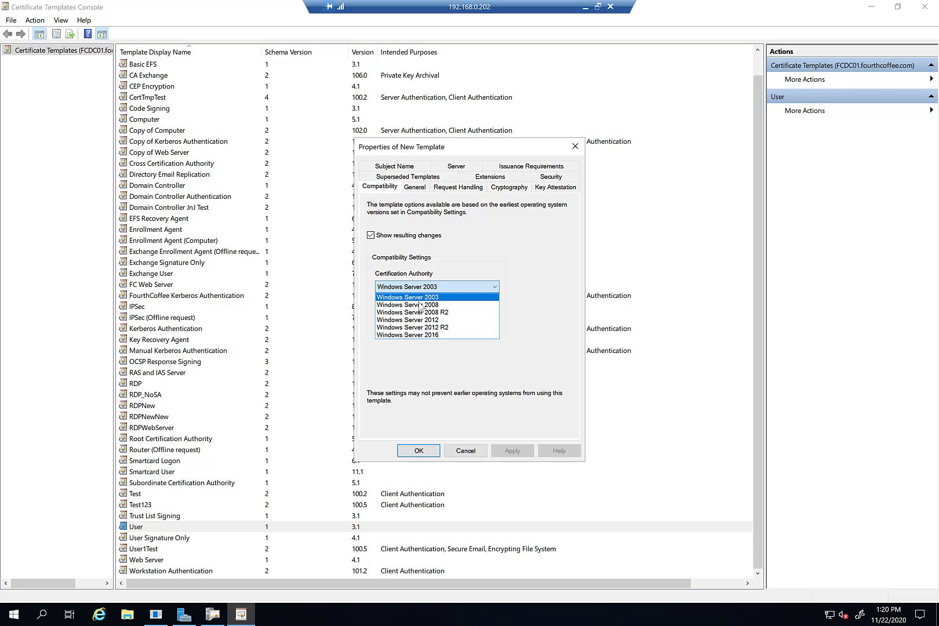
{"action": "left_click", "coordinate": [414, 335]}
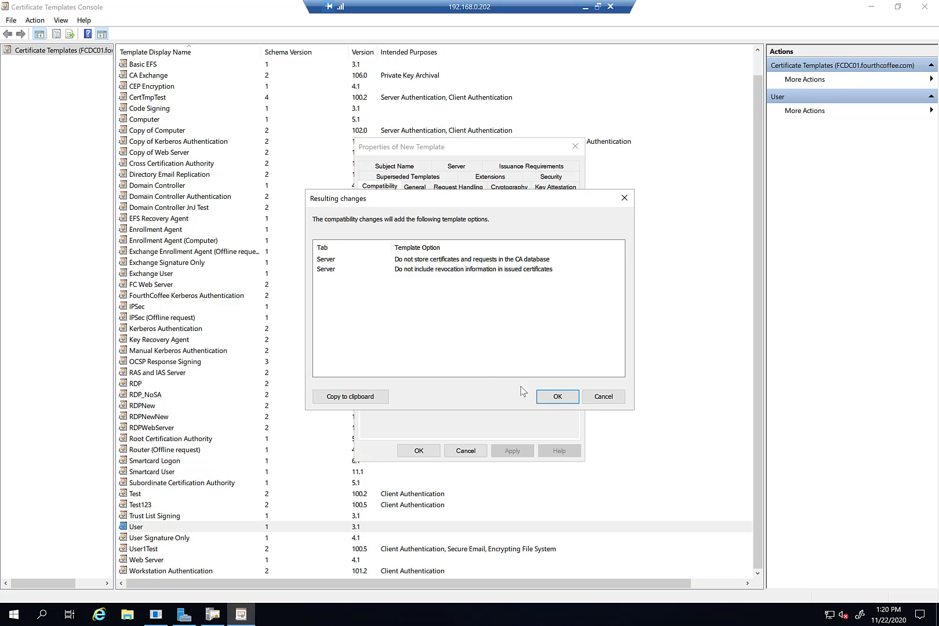
{"action": "left_click", "coordinate": [559, 398]}
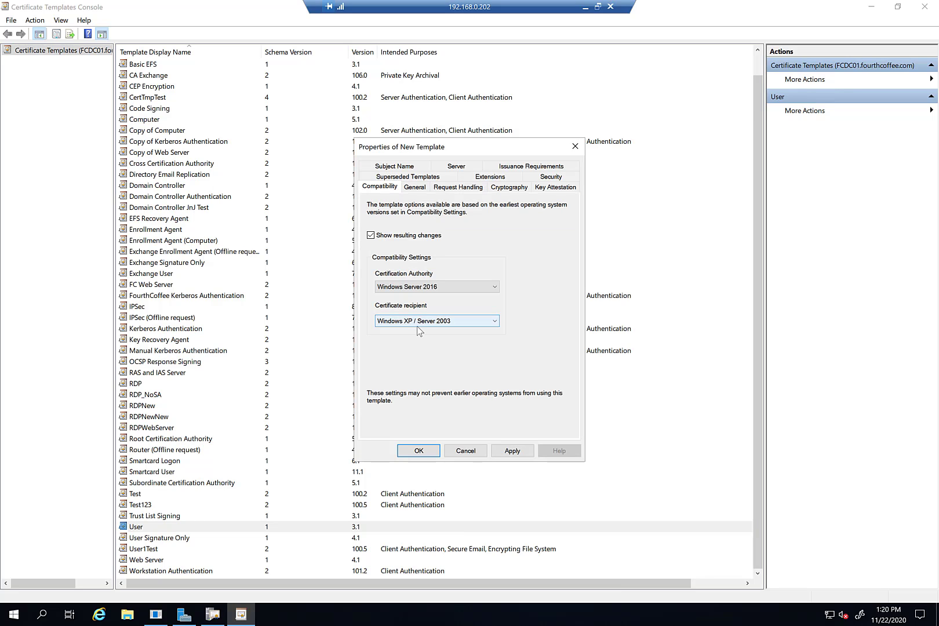
{"action": "left_click", "coordinate": [417, 322]}
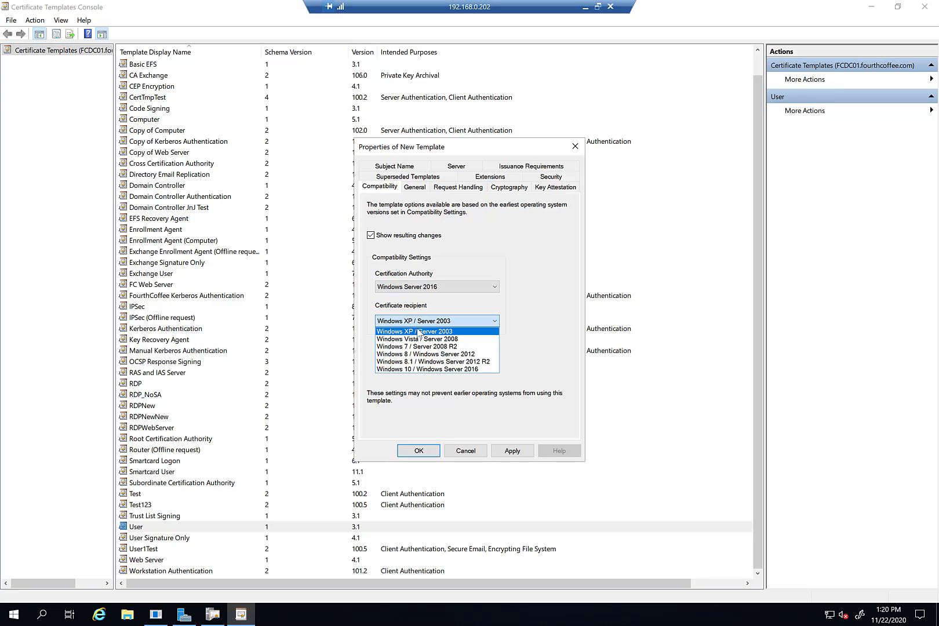
{"action": "left_click", "coordinate": [426, 370]}
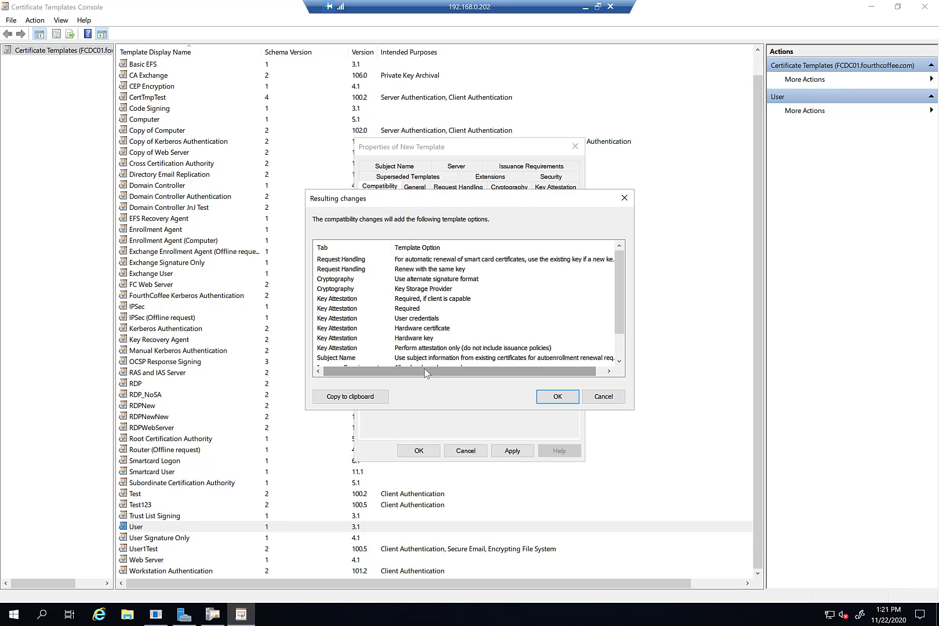
{"action": "left_click", "coordinate": [554, 399]}
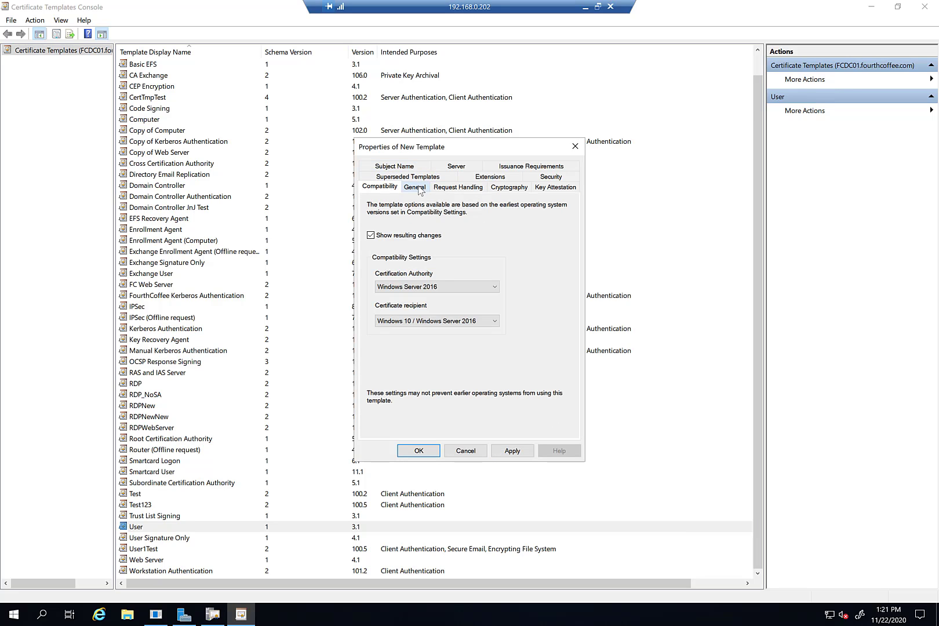
Name the new template FourthCoffee Wireless, turn off publishing the certificate in Active Directory, and apply the settings
{"action": "left_click", "coordinate": [415, 187]}
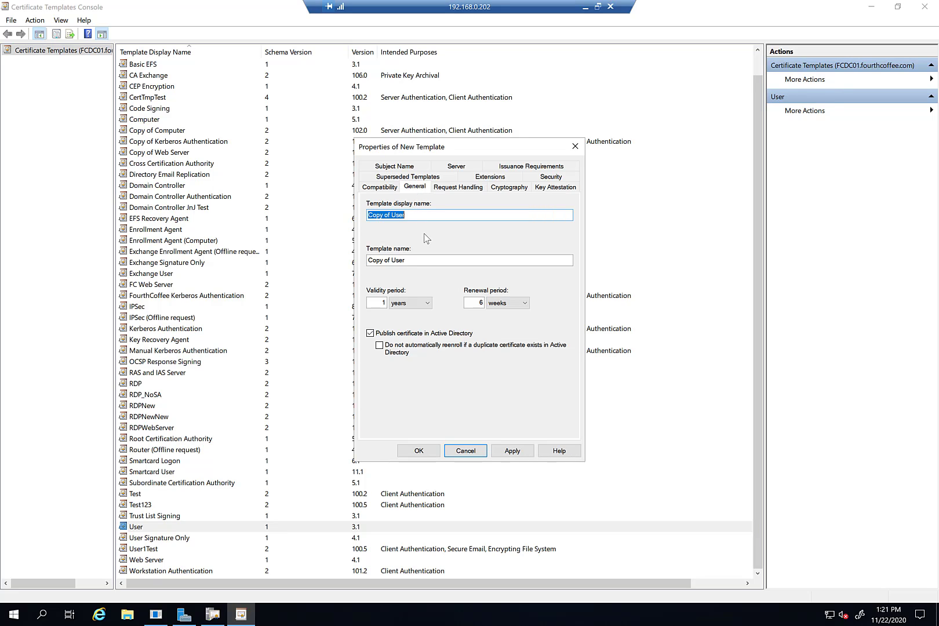
{"action": "type", "text": "FourthCoffee Wireless"}
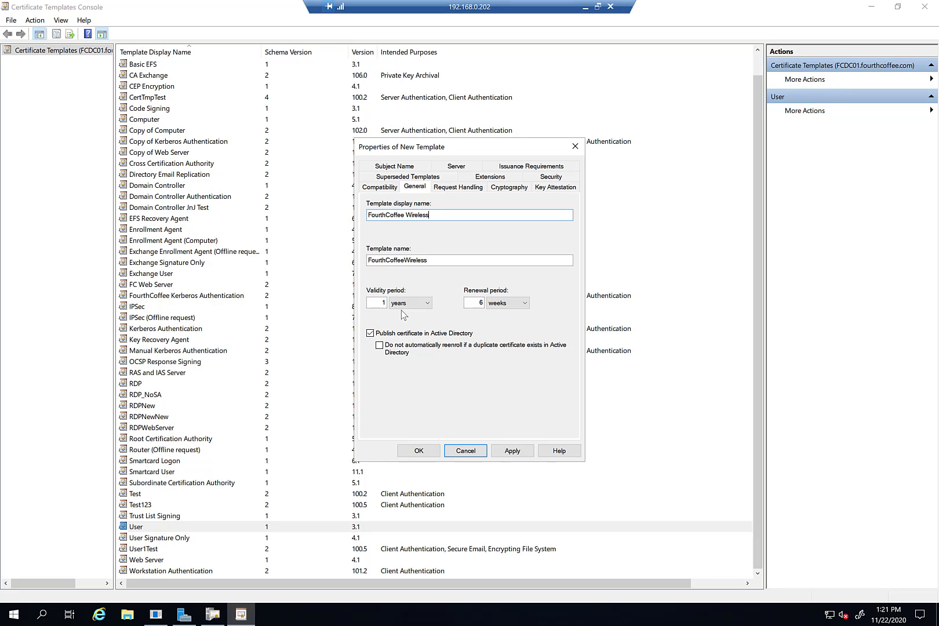
{"action": "left_click", "coordinate": [394, 335]}
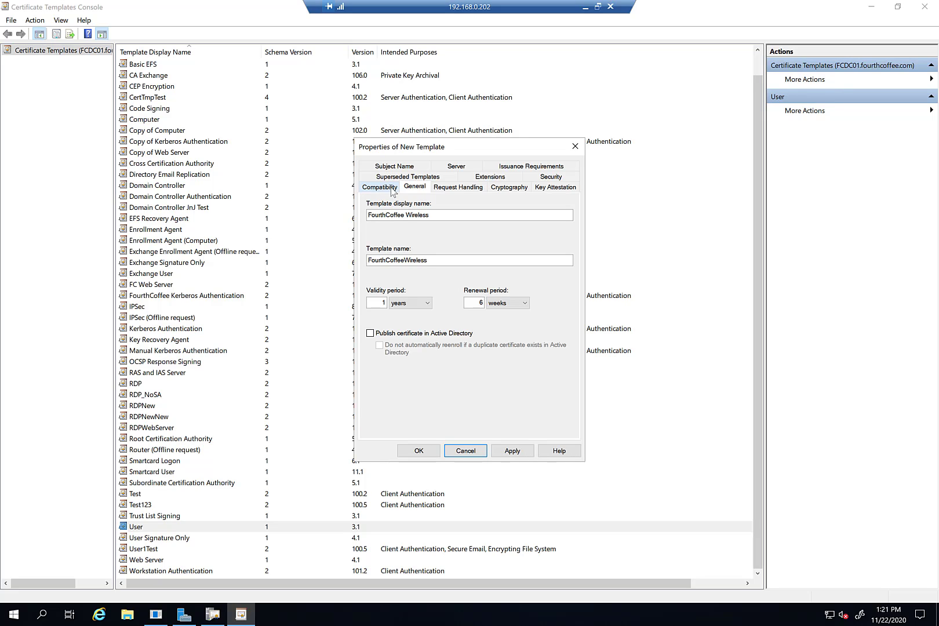
{"action": "left_click", "coordinate": [512, 451]}
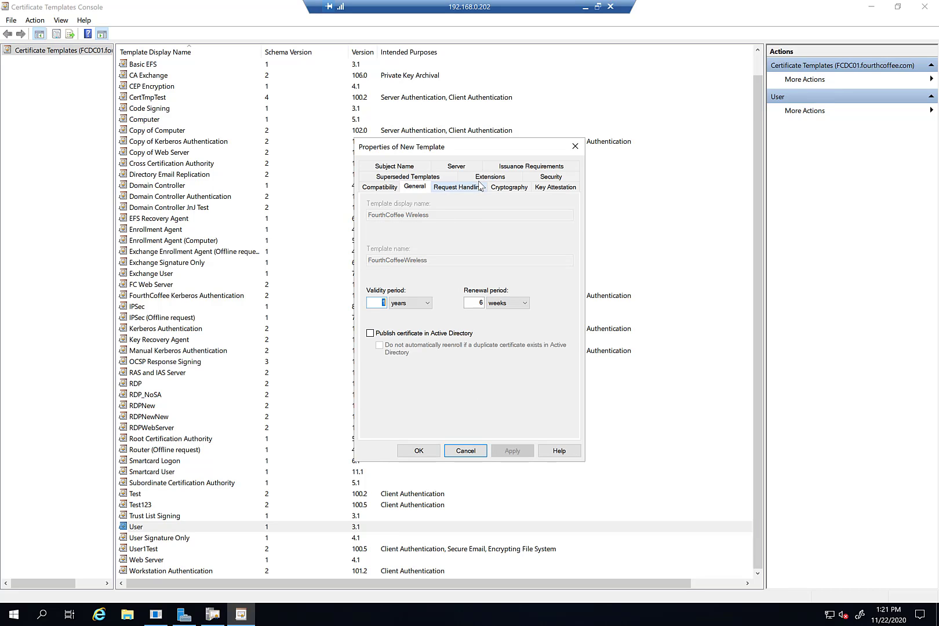
Review the new template's Domain Users permissions, issuance requirements and request handling settings
{"action": "left_click", "coordinate": [538, 182]}
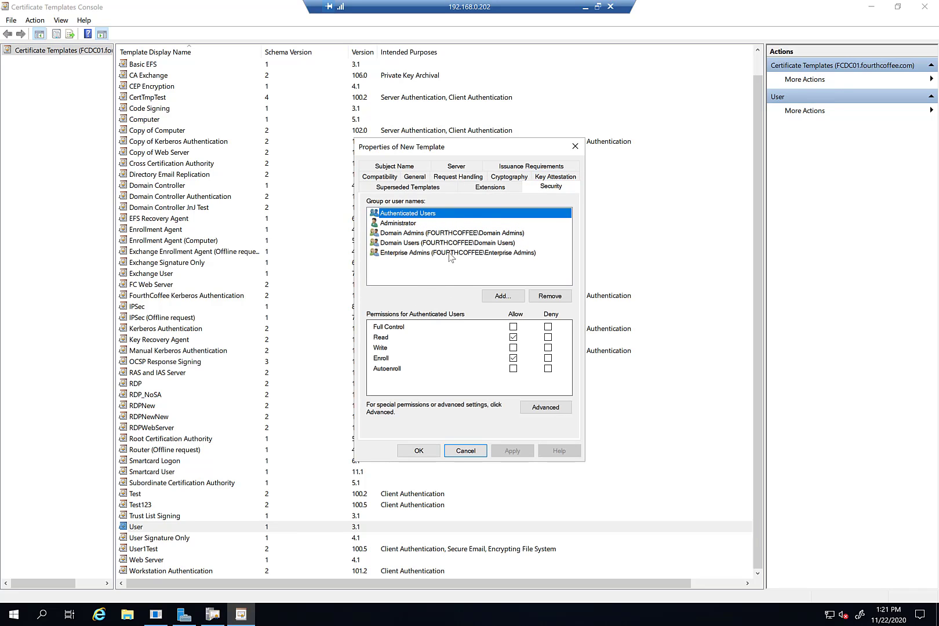
{"action": "left_click", "coordinate": [410, 243]}
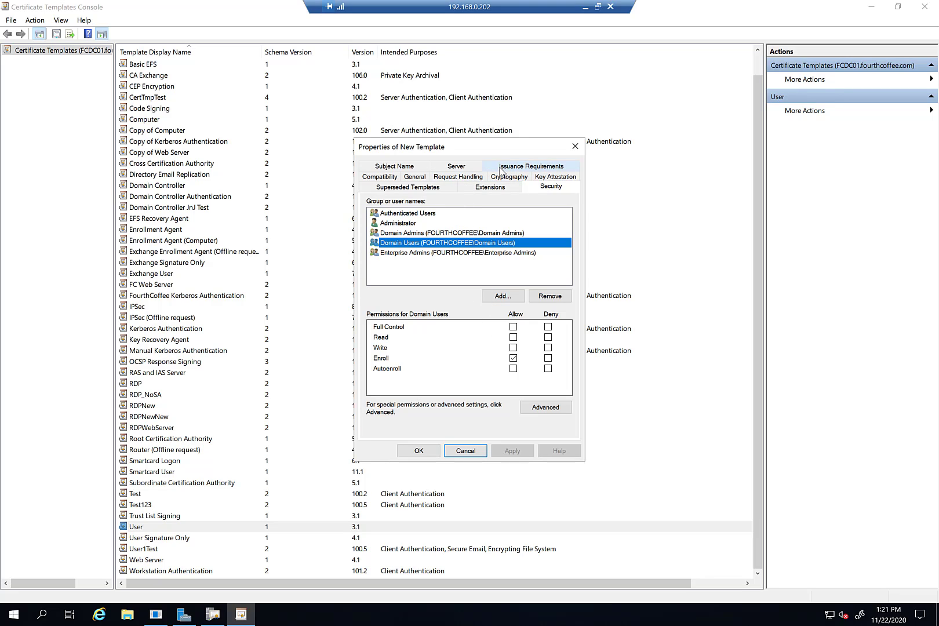
{"action": "left_click", "coordinate": [531, 165]}
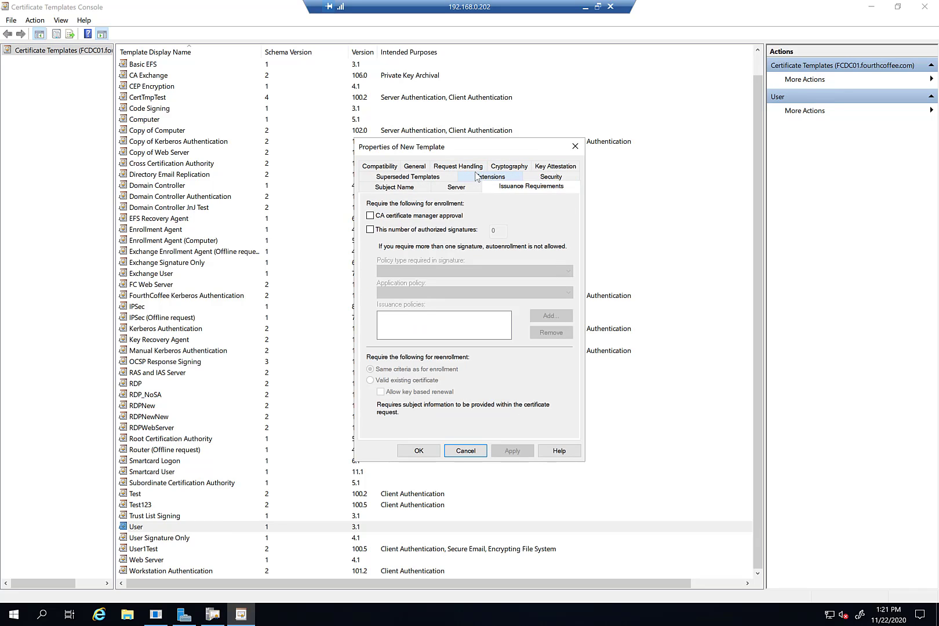
{"action": "left_click", "coordinate": [471, 169]}
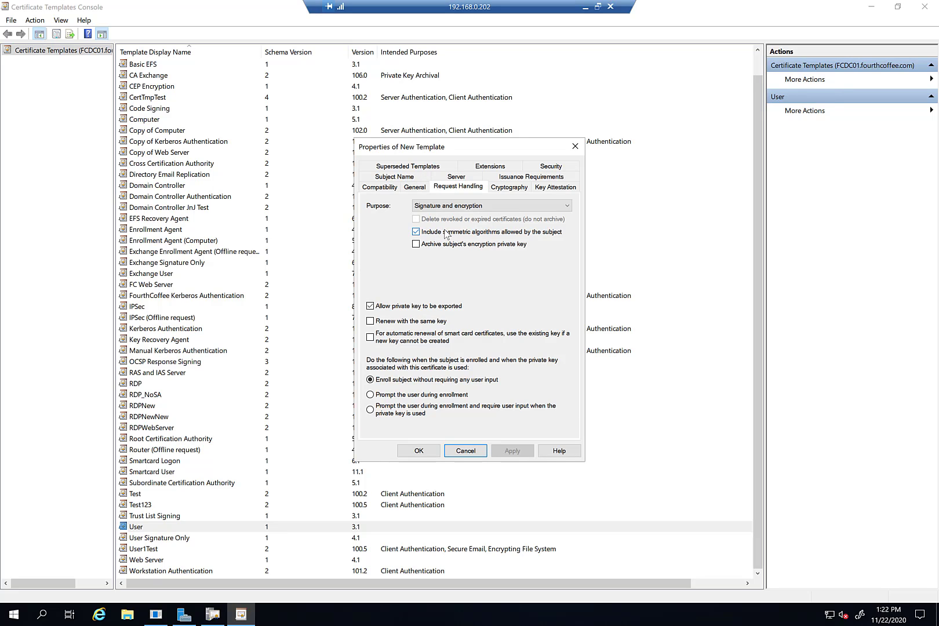
Examine the new template's Key Usage and Application Policies extensions
{"action": "left_click", "coordinate": [490, 166]}
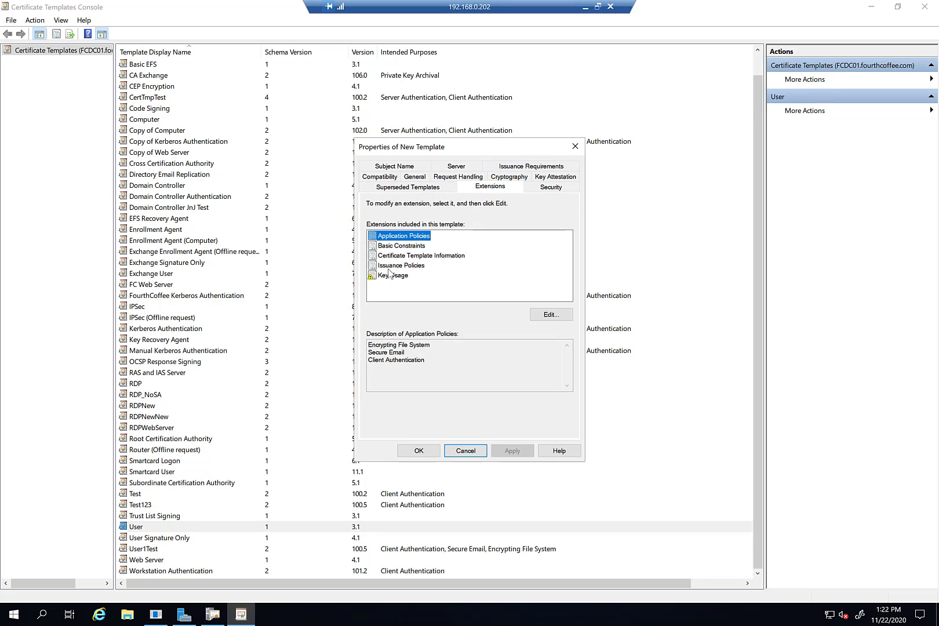
{"action": "left_click", "coordinate": [388, 277]}
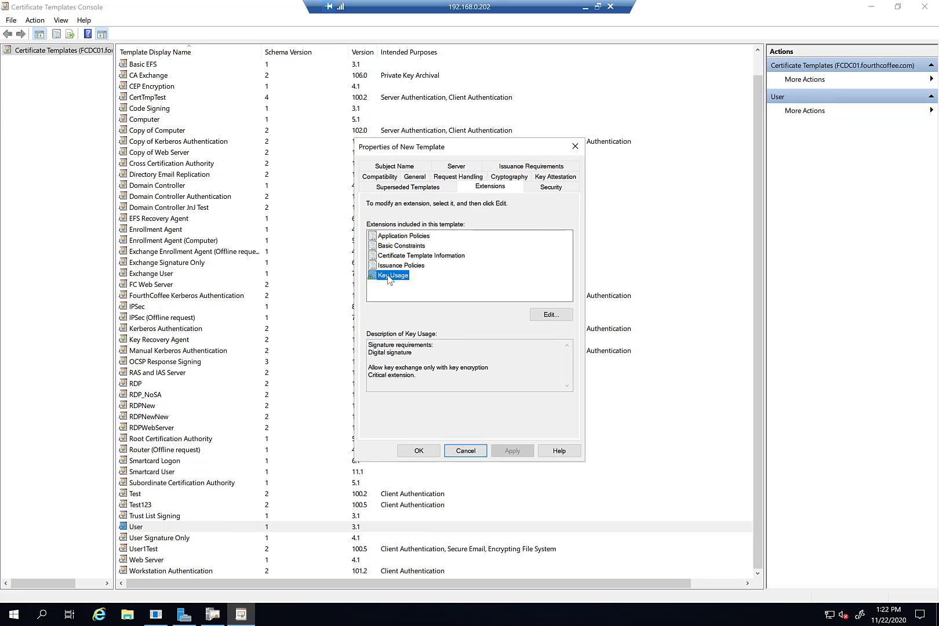
{"action": "left_click", "coordinate": [387, 237]}
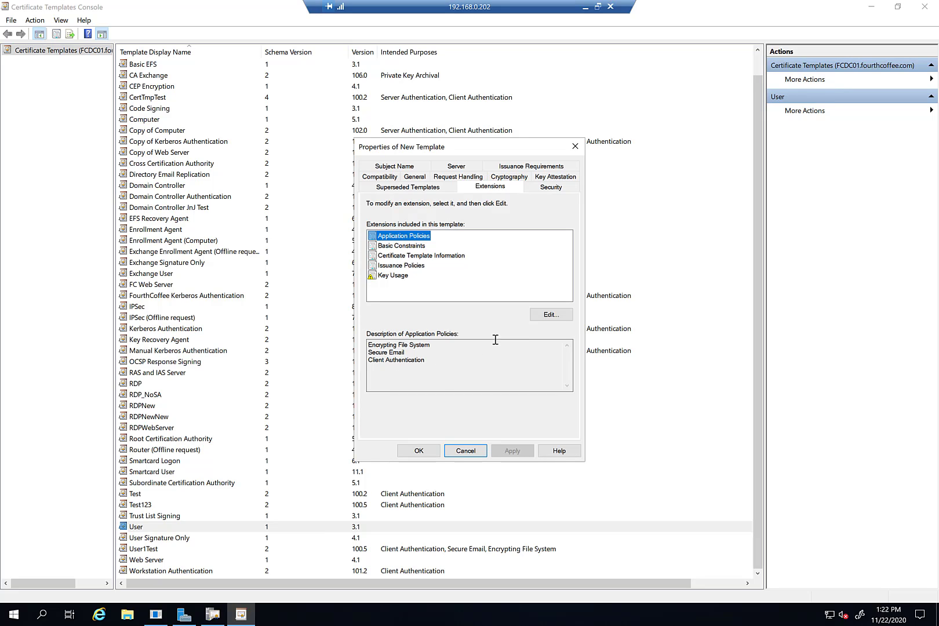
Remove Secure Email and Encrypting File System from the new template's application policies and save the template
{"action": "left_click", "coordinate": [544, 315]}
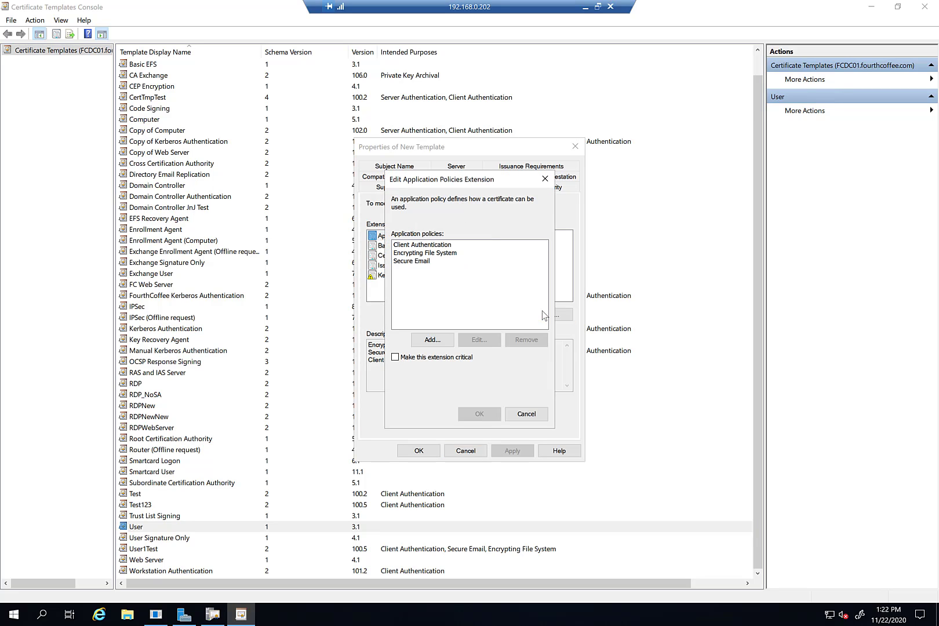
{"action": "left_click", "coordinate": [417, 261]}
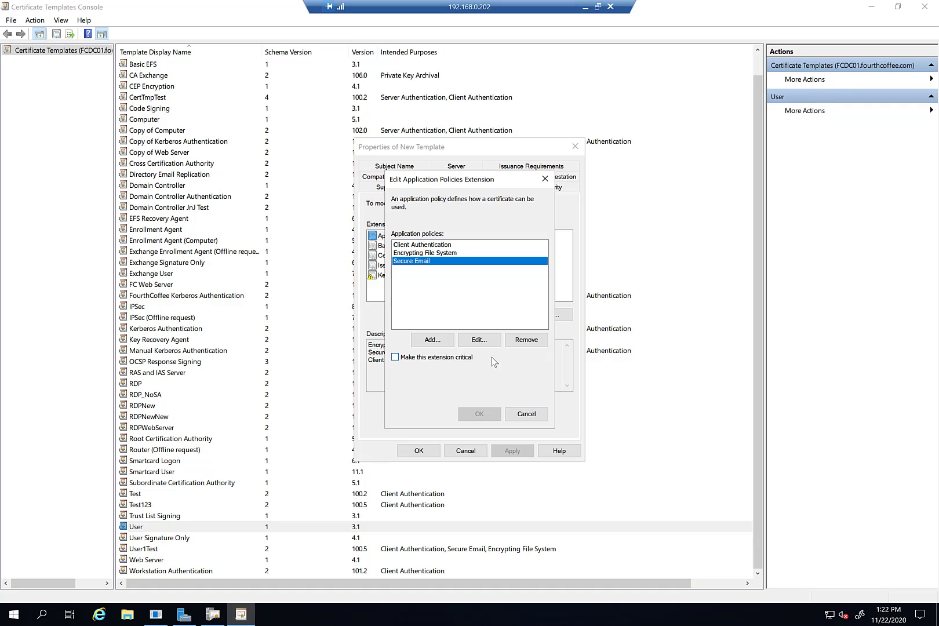
{"action": "left_click", "coordinate": [523, 342]}
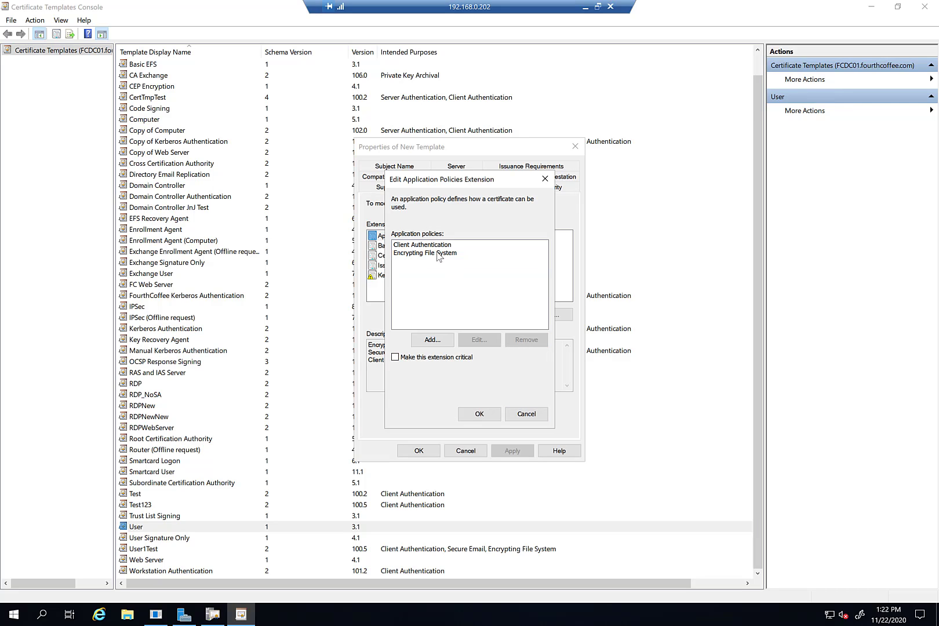
{"action": "left_click", "coordinate": [439, 253]}
{"action": "left_click", "coordinate": [527, 340]}
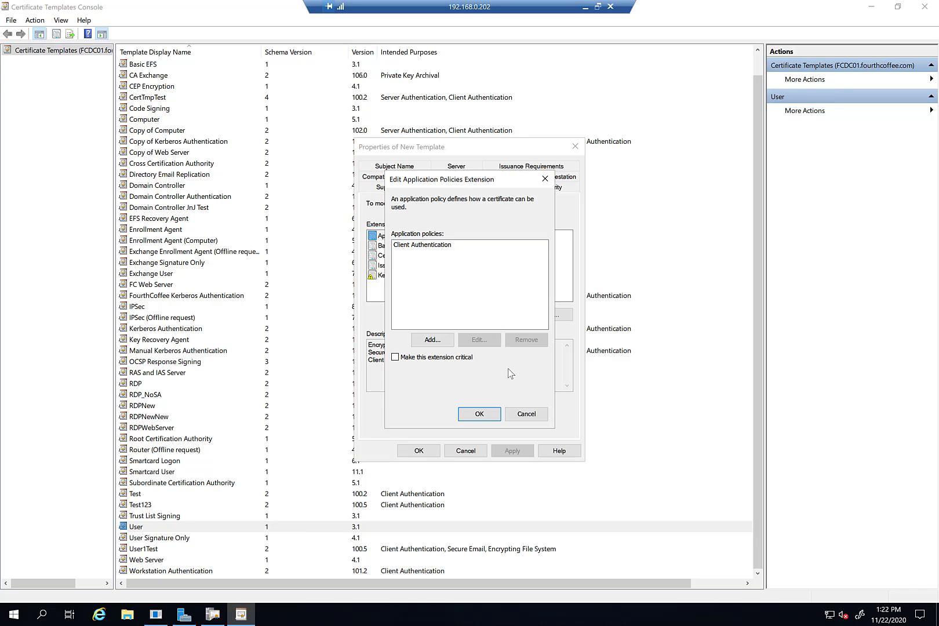
{"action": "left_click", "coordinate": [480, 413]}
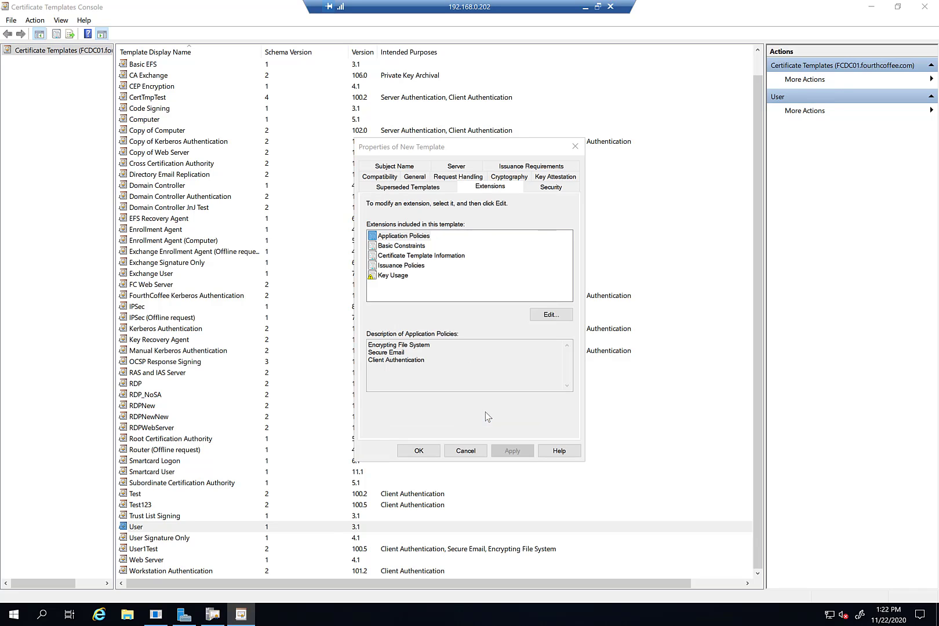
{"action": "left_click", "coordinate": [419, 451]}
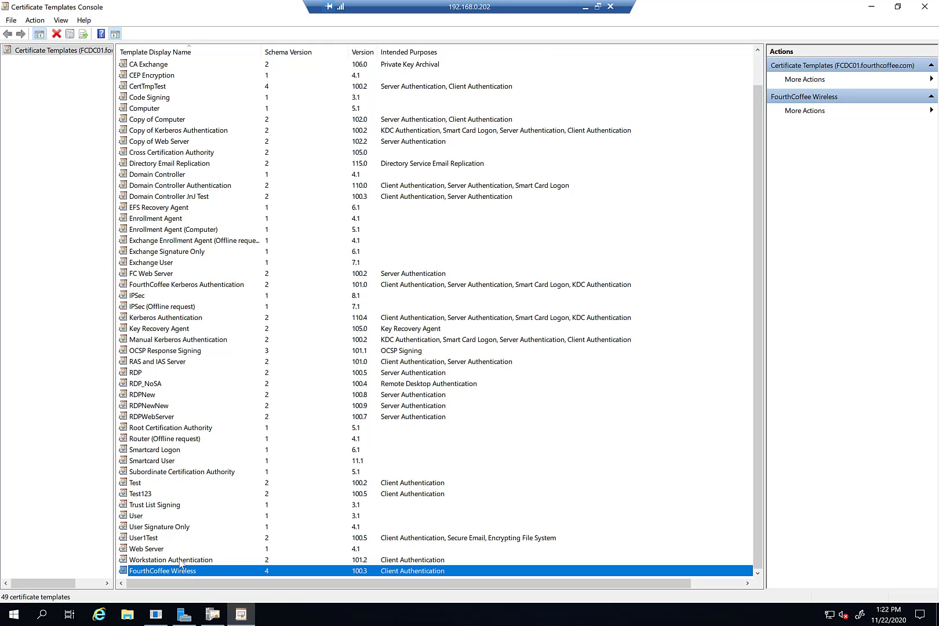
Examine the built-in User template's subject name settings and its Certificate Template Name extension
{"action": "double_click", "coordinate": [139, 516]}
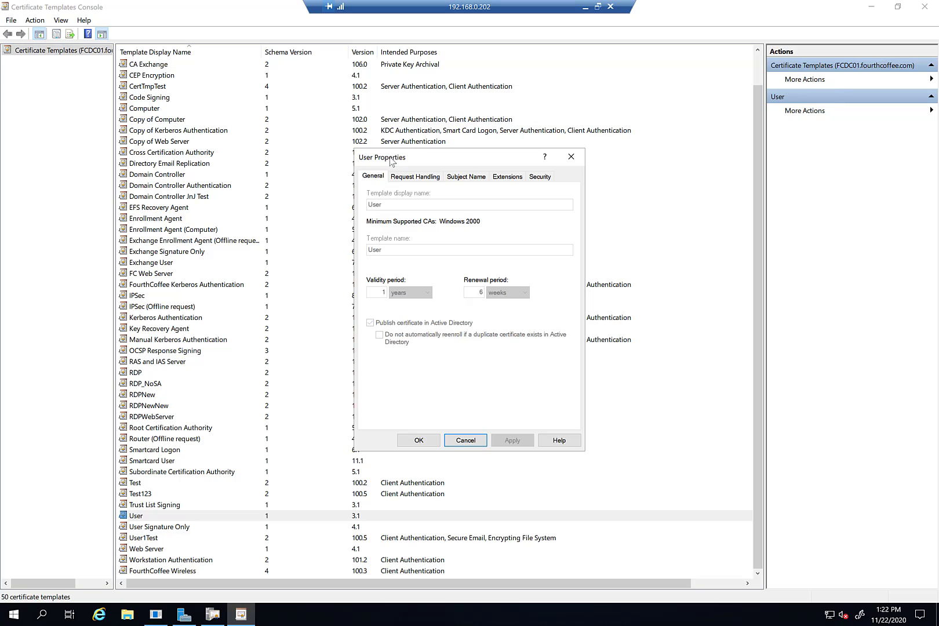
{"action": "left_click", "coordinate": [453, 176]}
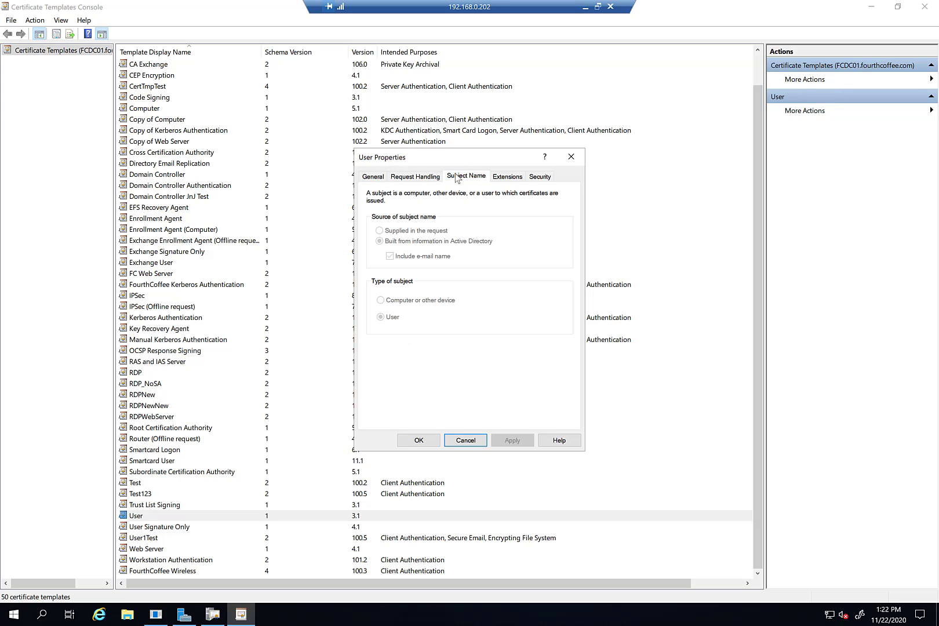
{"action": "left_click", "coordinate": [496, 181]}
{"action": "left_click", "coordinate": [394, 236]}
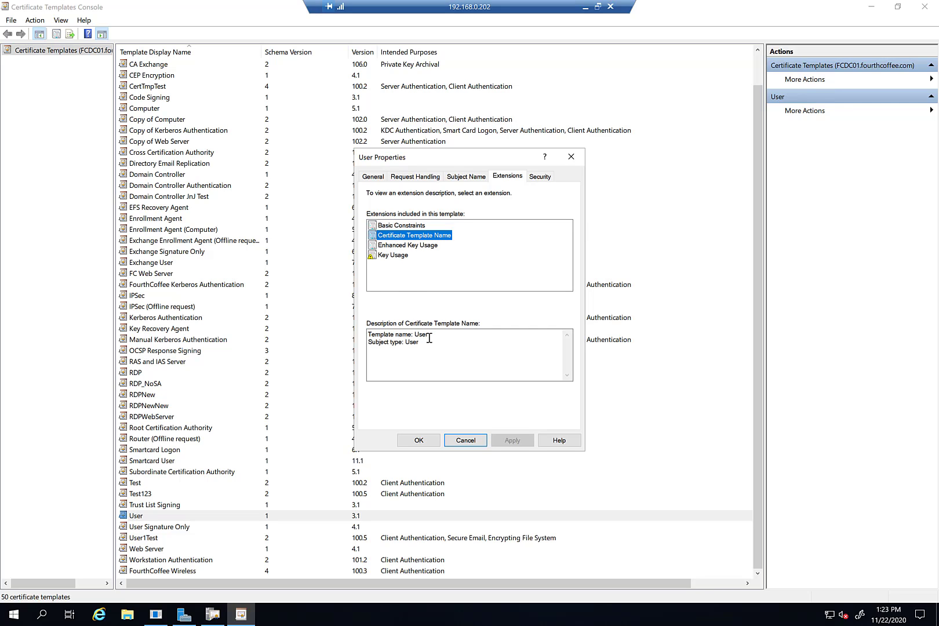
{"action": "left_click", "coordinate": [467, 441]}
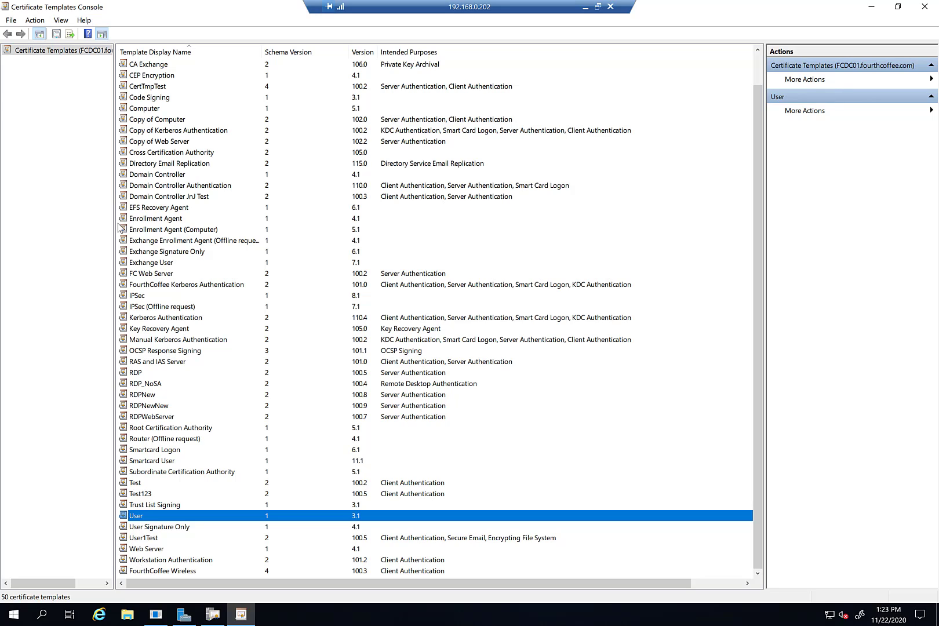
Examine the Enhanced Key Usage extension of the built-in Computer template
{"action": "left_click", "coordinate": [112, 120]}
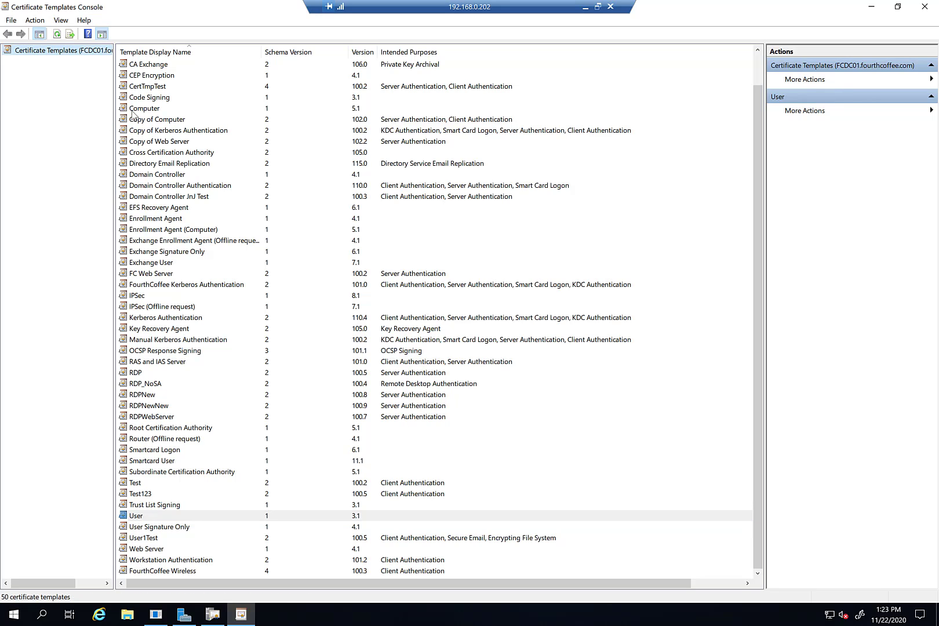
{"action": "double_click", "coordinate": [136, 111]}
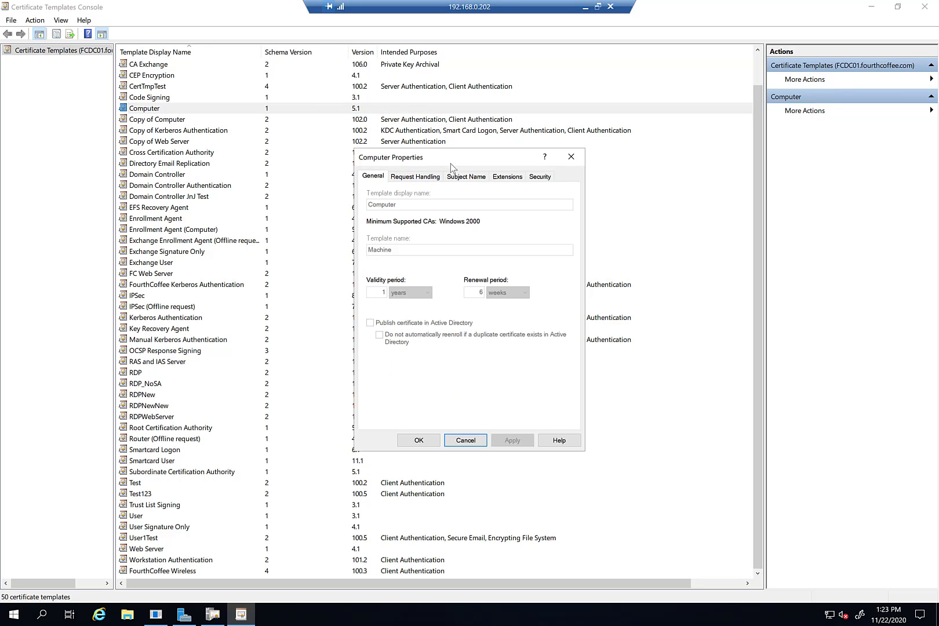
{"action": "left_click", "coordinate": [501, 177]}
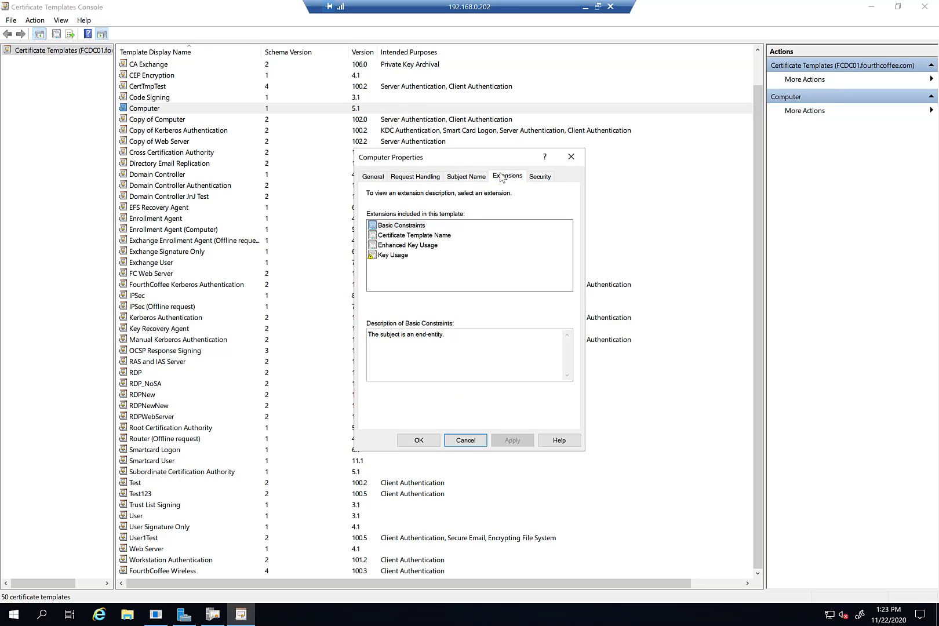
{"action": "left_click", "coordinate": [403, 246]}
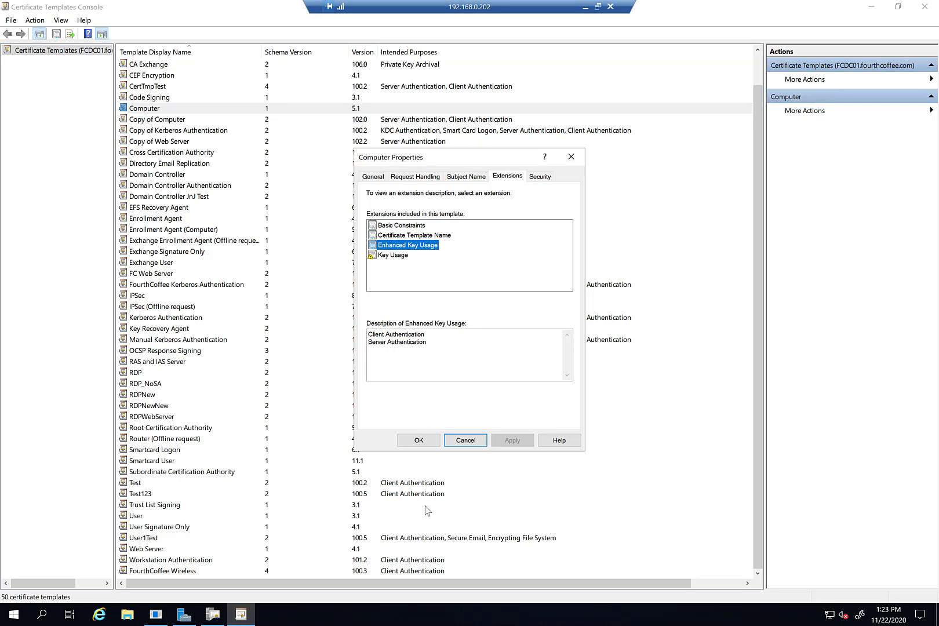
{"action": "left_click", "coordinate": [467, 443]}
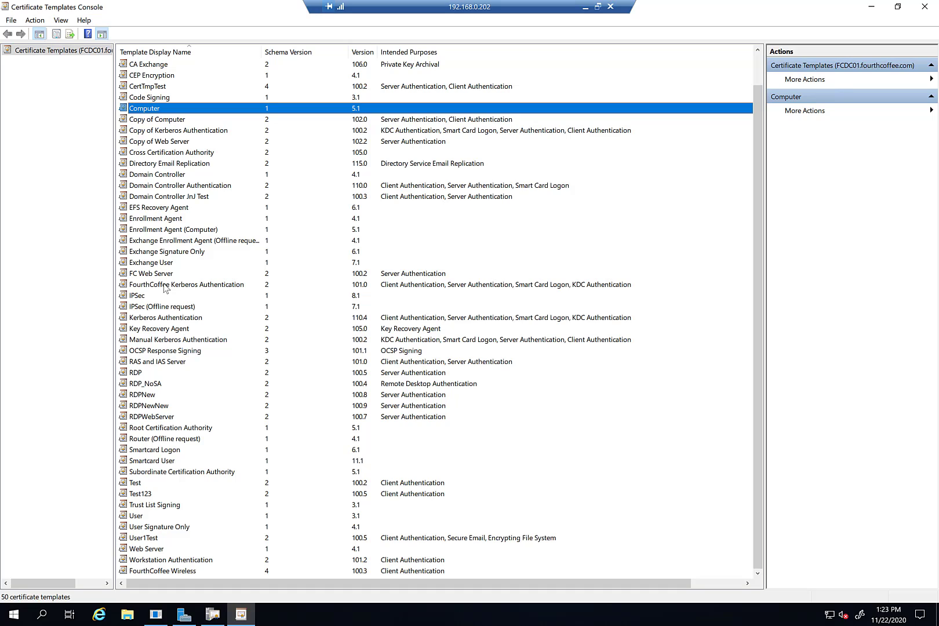
{"action": "left_click", "coordinate": [176, 319]}
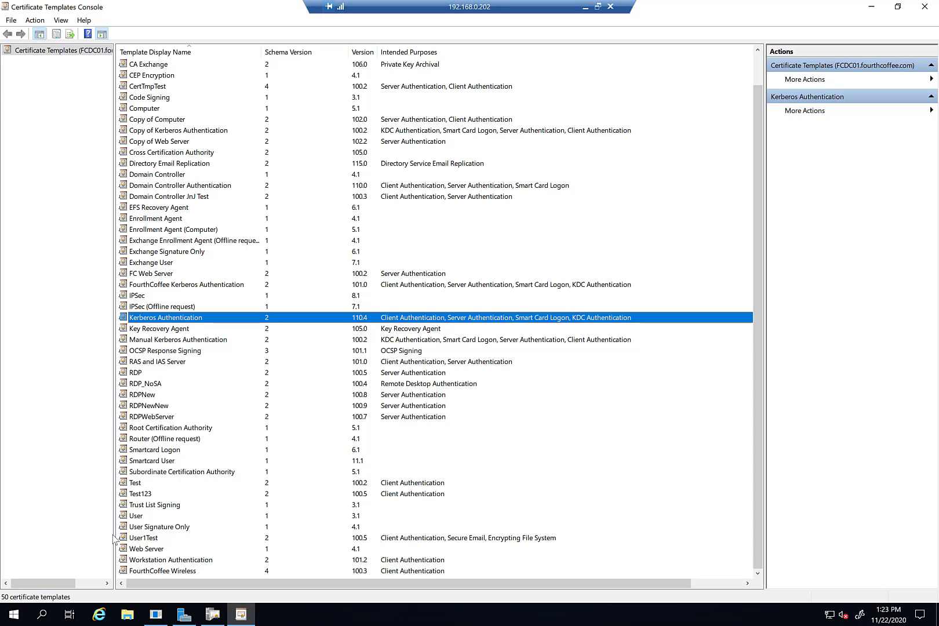
{"action": "left_click", "coordinate": [129, 551]}
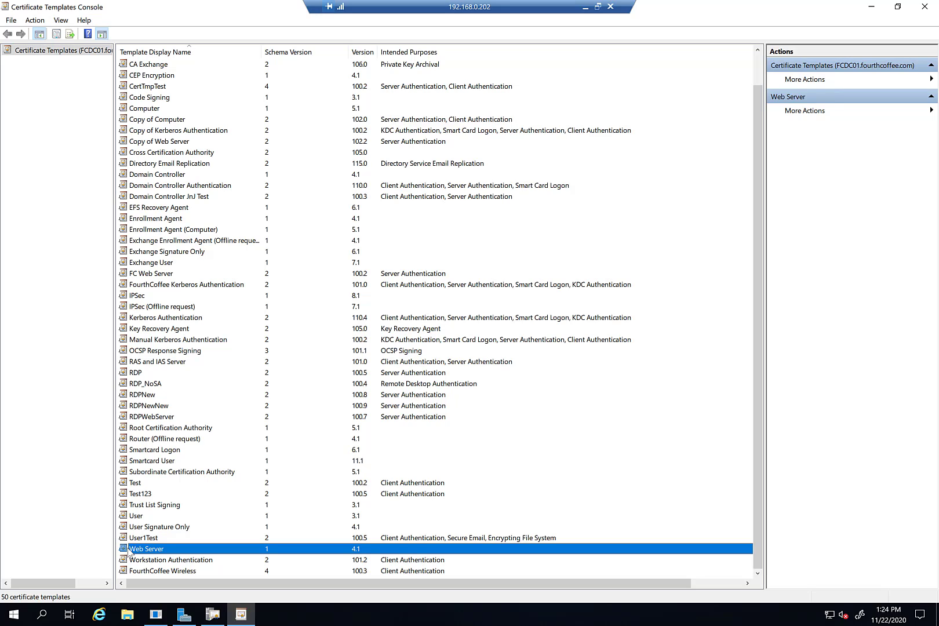
{"action": "right_click", "coordinate": [129, 550]}
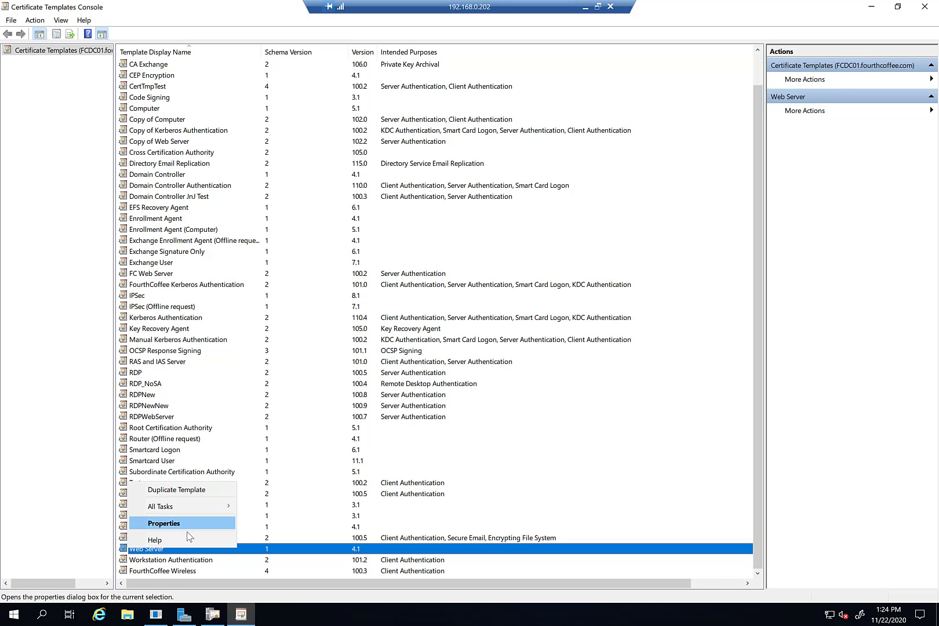
{"action": "left_click", "coordinate": [183, 549]}
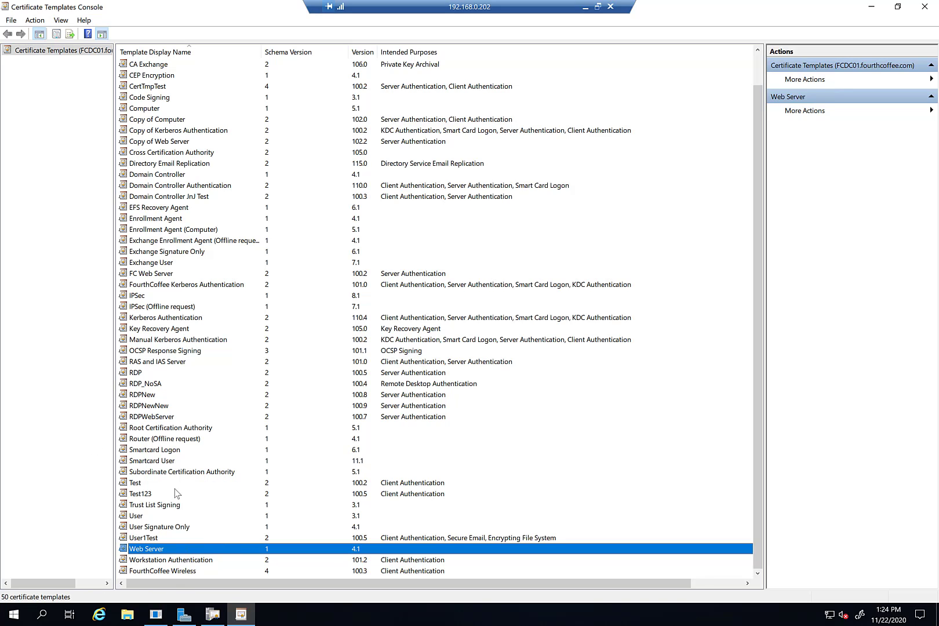
Review the general settings and the Authenticated Users permissions of the FourthCoffee Wireless template
{"action": "double_click", "coordinate": [167, 572]}
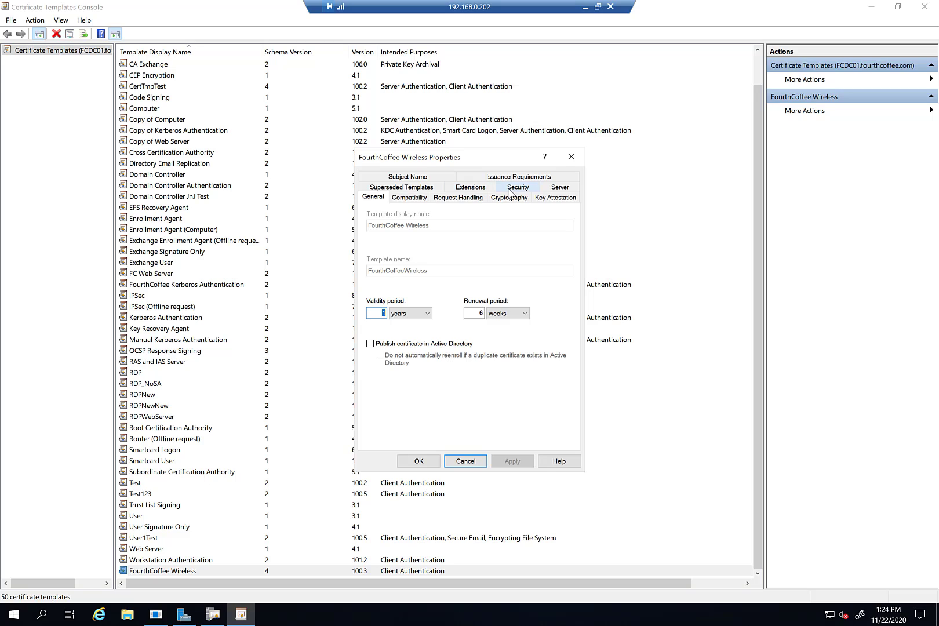
{"action": "left_click", "coordinate": [517, 187]}
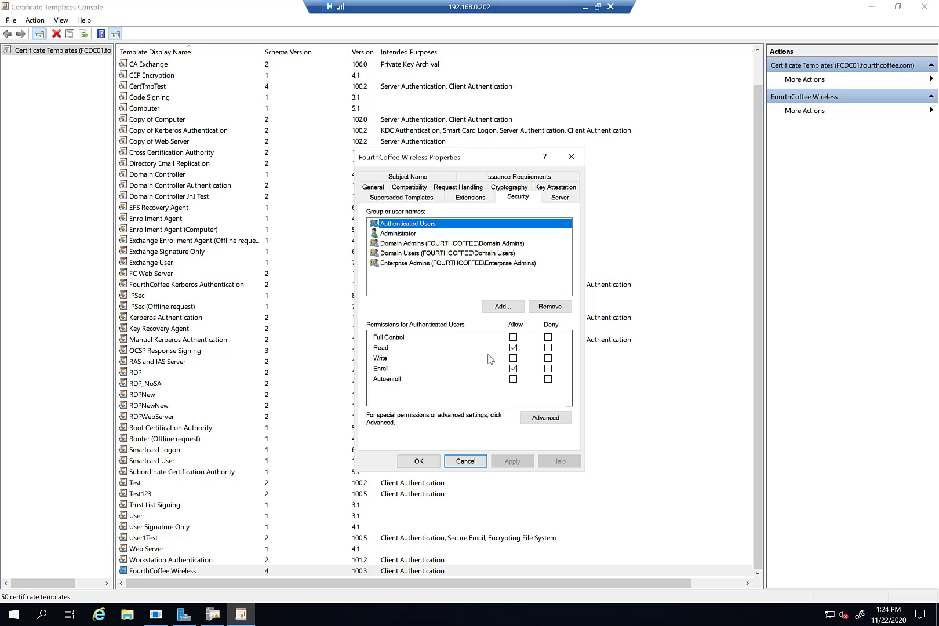
{"action": "left_click", "coordinate": [478, 463]}
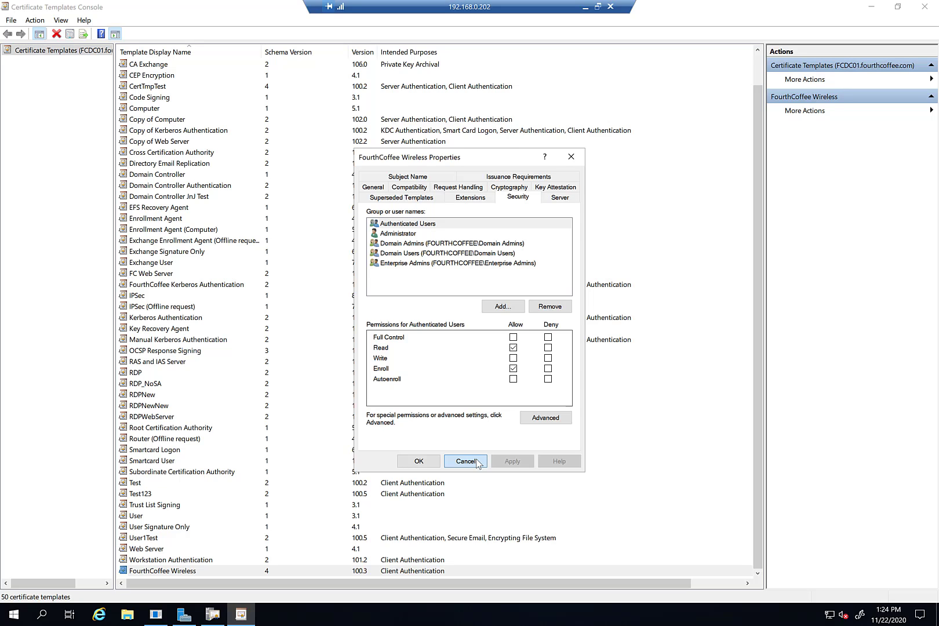
Switch to the Certification Authority console, enable the FourthCoffee Wireless template for issuing on FourthCoffee CA 04, and minimize the remote session
{"action": "left_click", "coordinate": [875, 7]}
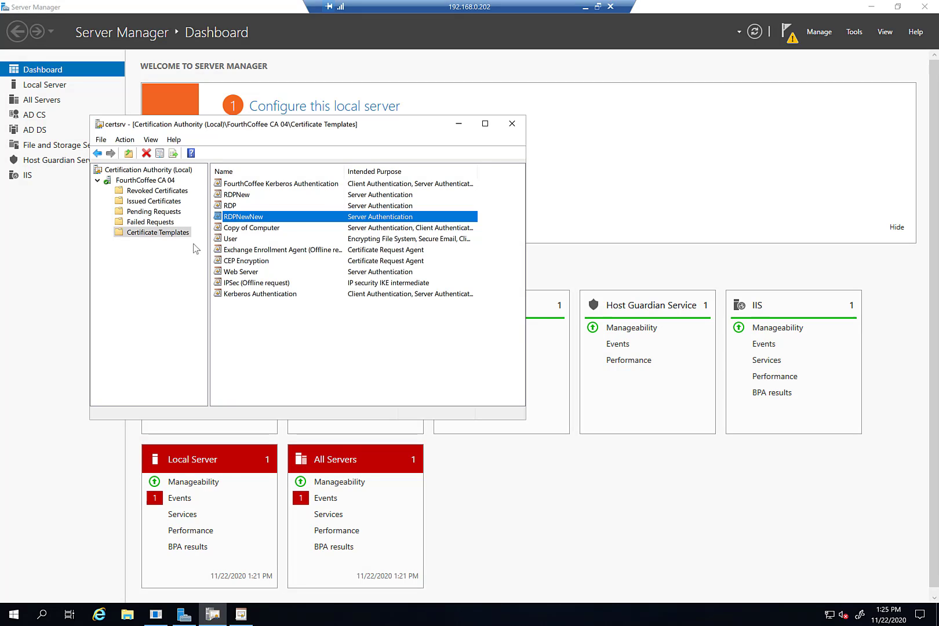
{"action": "left_click", "coordinate": [145, 234]}
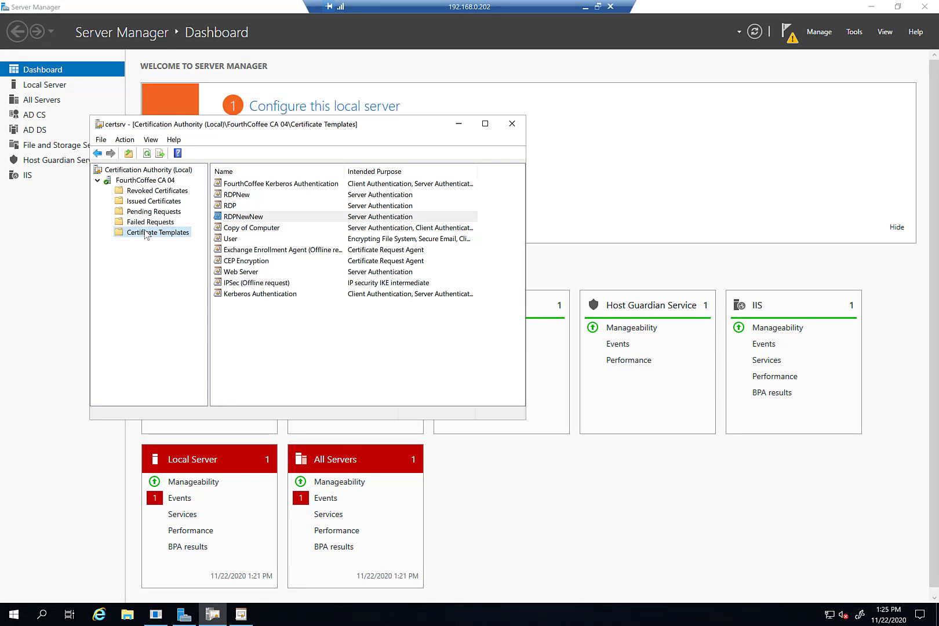
{"action": "right_click", "coordinate": [145, 234]}
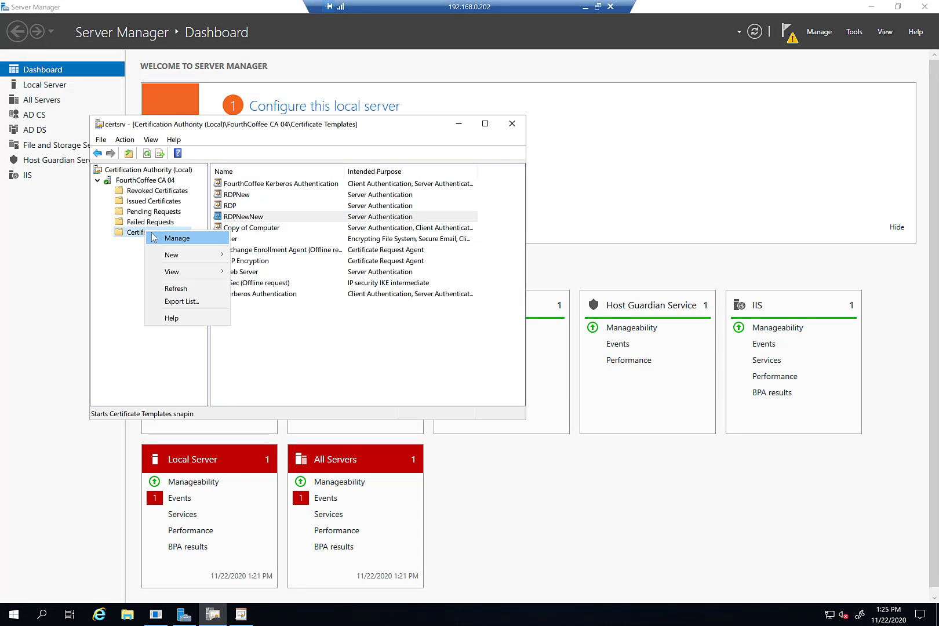
{"action": "mouse_move", "coordinate": [182, 255]}
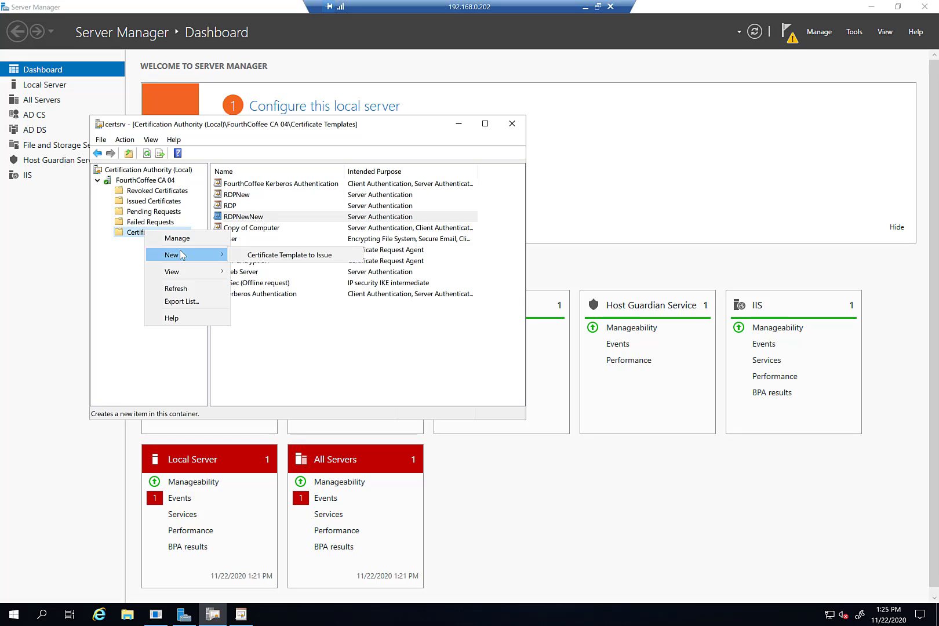
{"action": "left_click", "coordinate": [249, 255]}
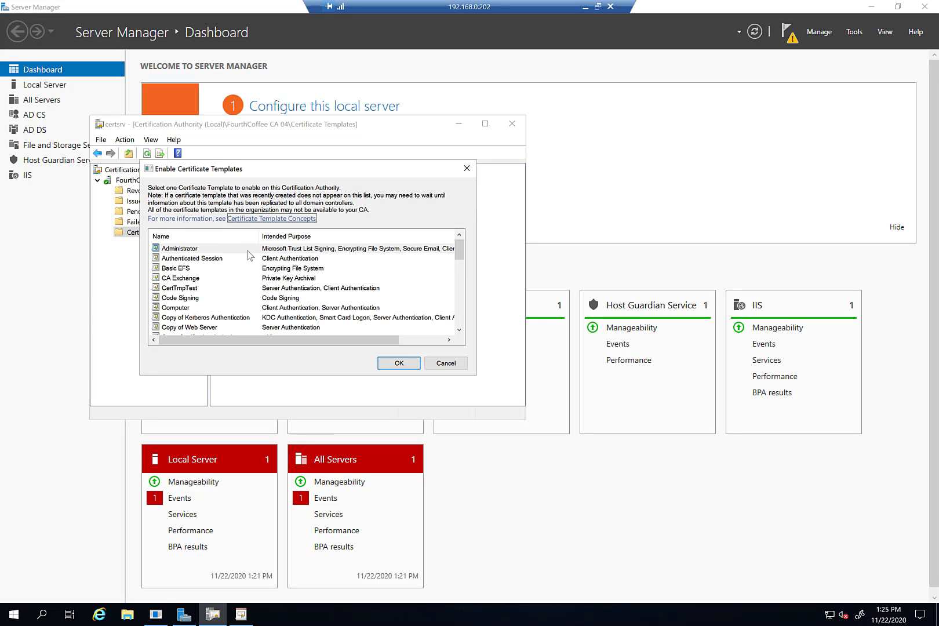
{"action": "left_click_drag", "start_coordinate": [461, 251], "coordinate": [458, 351]}
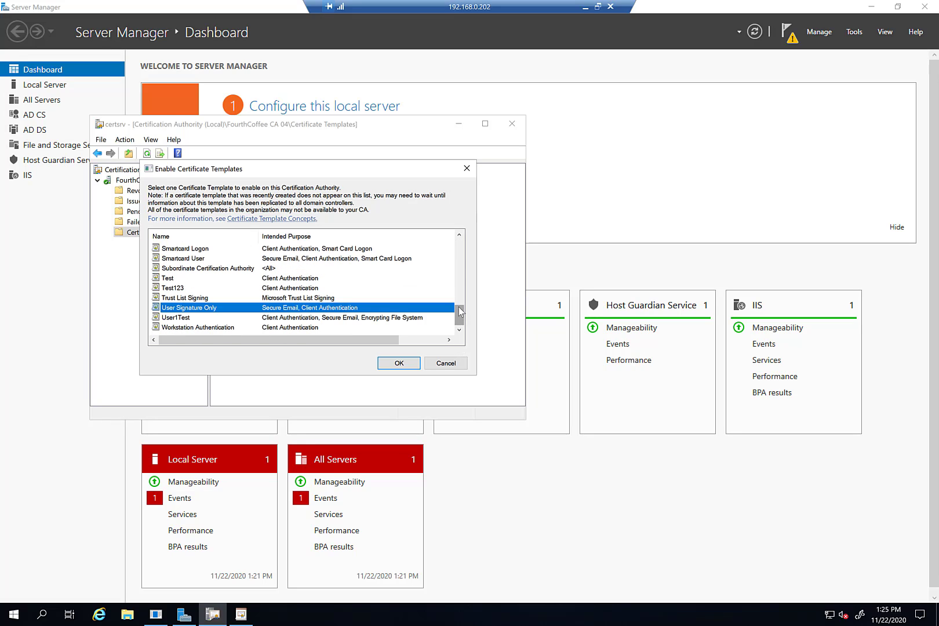
{"action": "left_click_drag", "start_coordinate": [460, 315], "coordinate": [458, 220]}
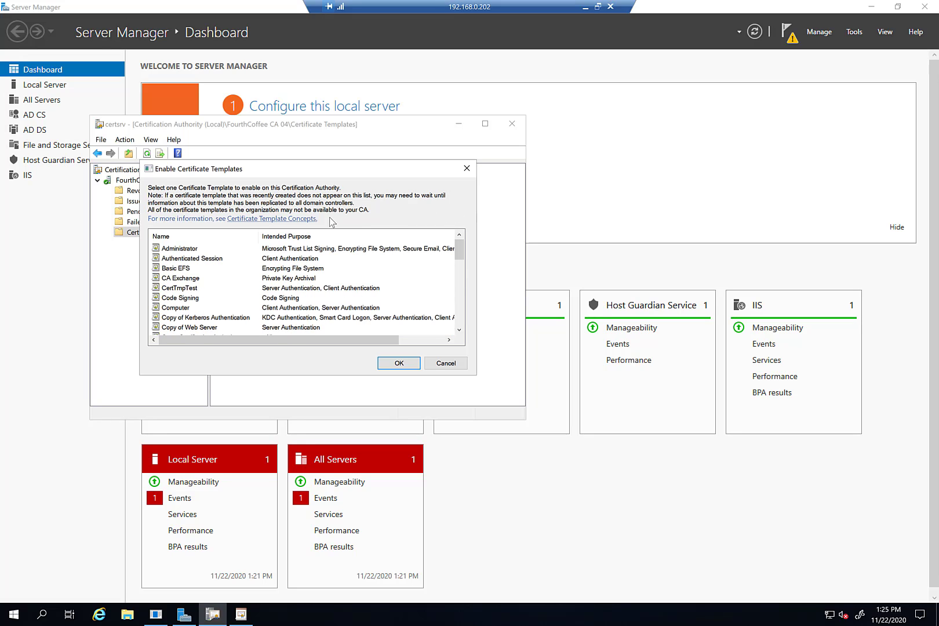
{"action": "left_click", "coordinate": [459, 331]}
{"action": "left_click", "coordinate": [459, 331]}
{"action": "left_click", "coordinate": [459, 331]}
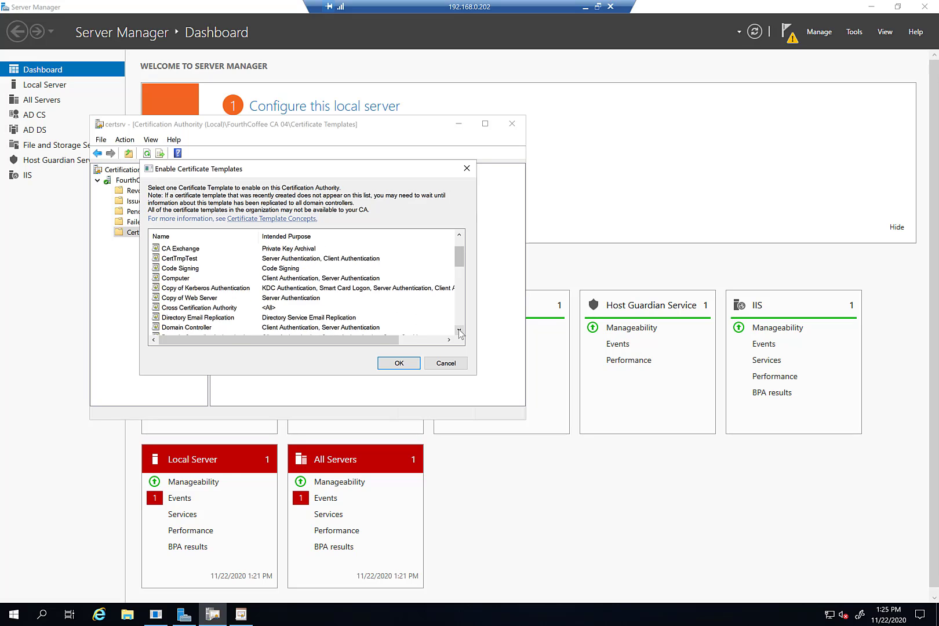
{"action": "left_click", "coordinate": [459, 331]}
{"action": "left_click", "coordinate": [459, 331]}
{"action": "left_click", "coordinate": [459, 331]}
{"action": "left_click", "coordinate": [459, 331]}
{"action": "left_click", "coordinate": [459, 331]}
{"action": "left_click", "coordinate": [459, 331]}
{"action": "left_click", "coordinate": [459, 331]}
{"action": "left_click", "coordinate": [459, 331]}
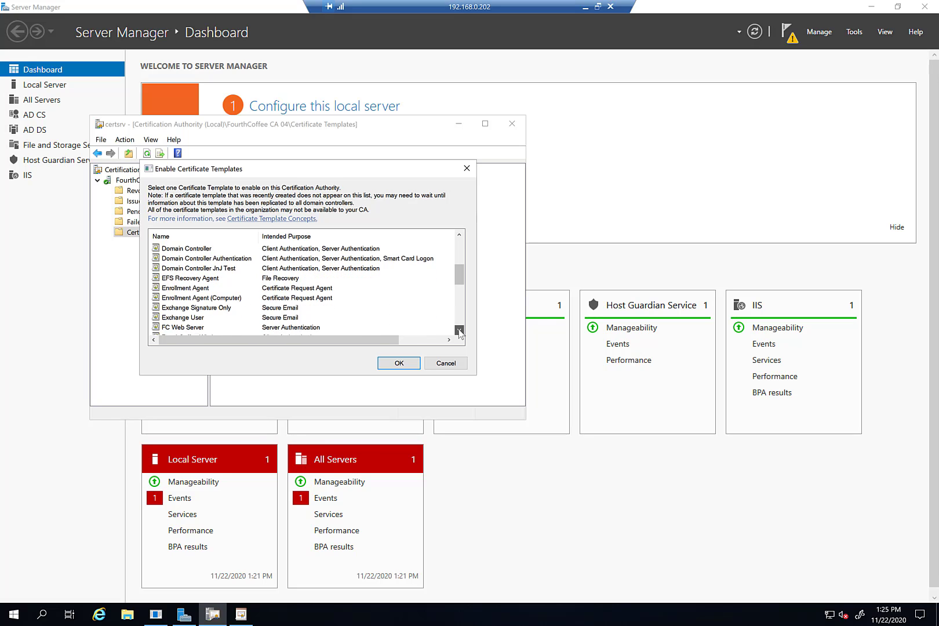
{"action": "left_click", "coordinate": [459, 331]}
{"action": "left_click", "coordinate": [459, 331]}
{"action": "left_click", "coordinate": [459, 331]}
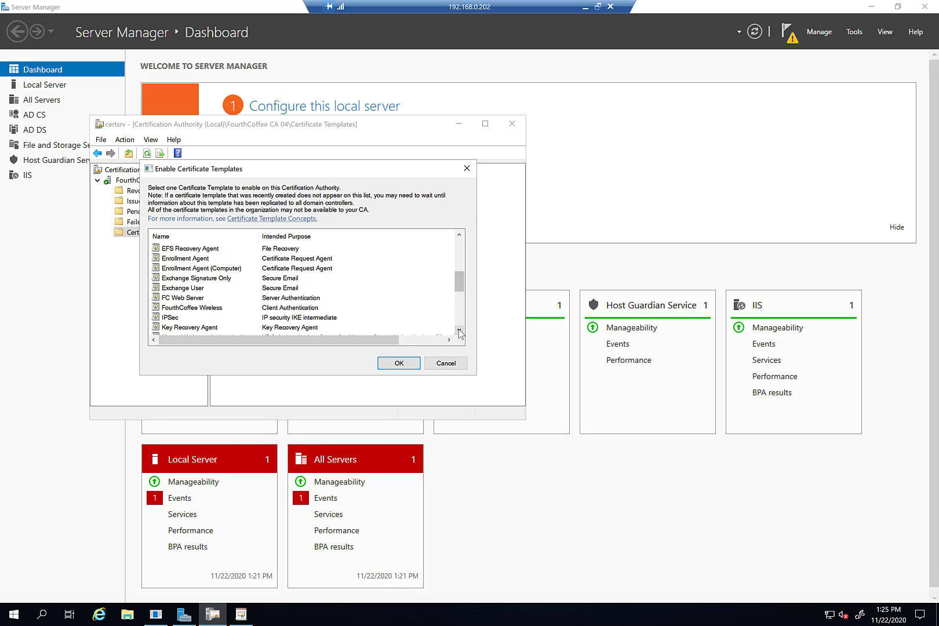
{"action": "left_click", "coordinate": [221, 309]}
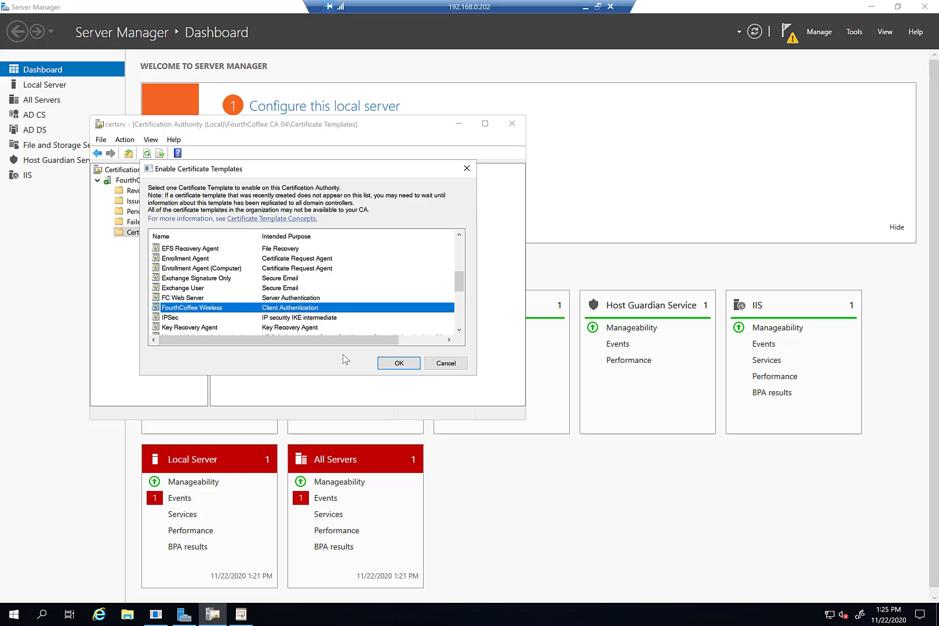
{"action": "left_click", "coordinate": [392, 364]}
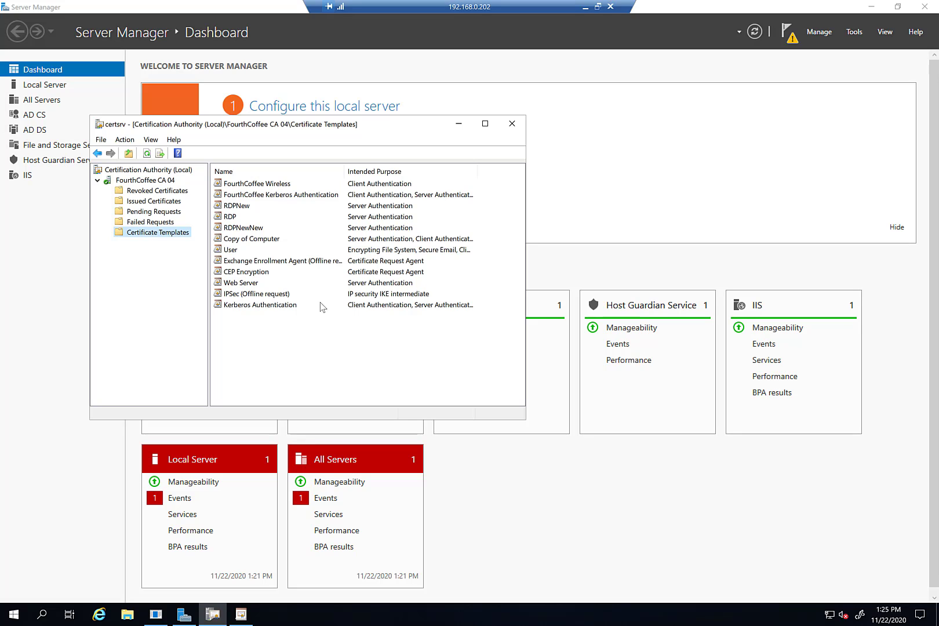
{"action": "left_click", "coordinate": [586, 7]}
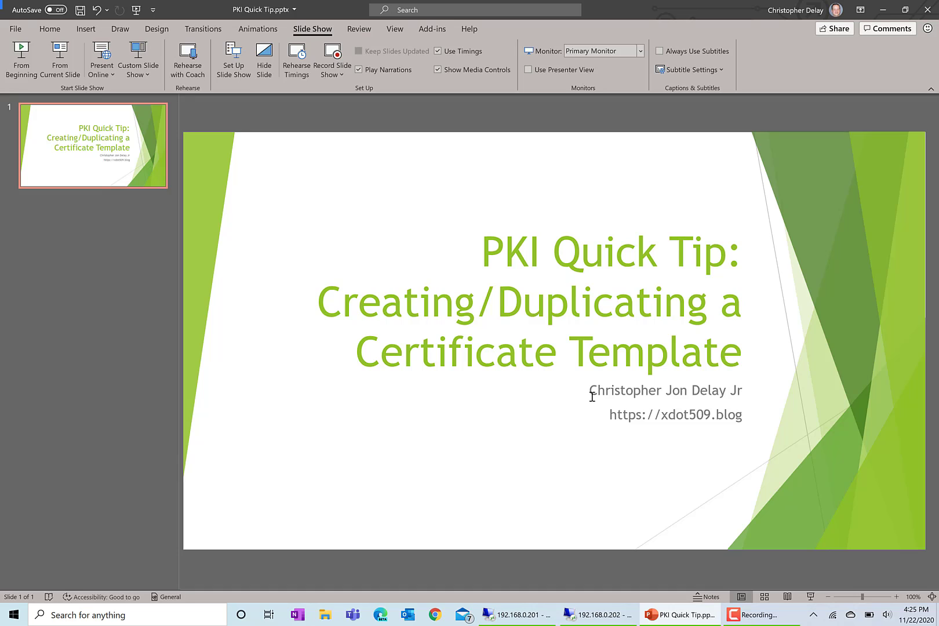